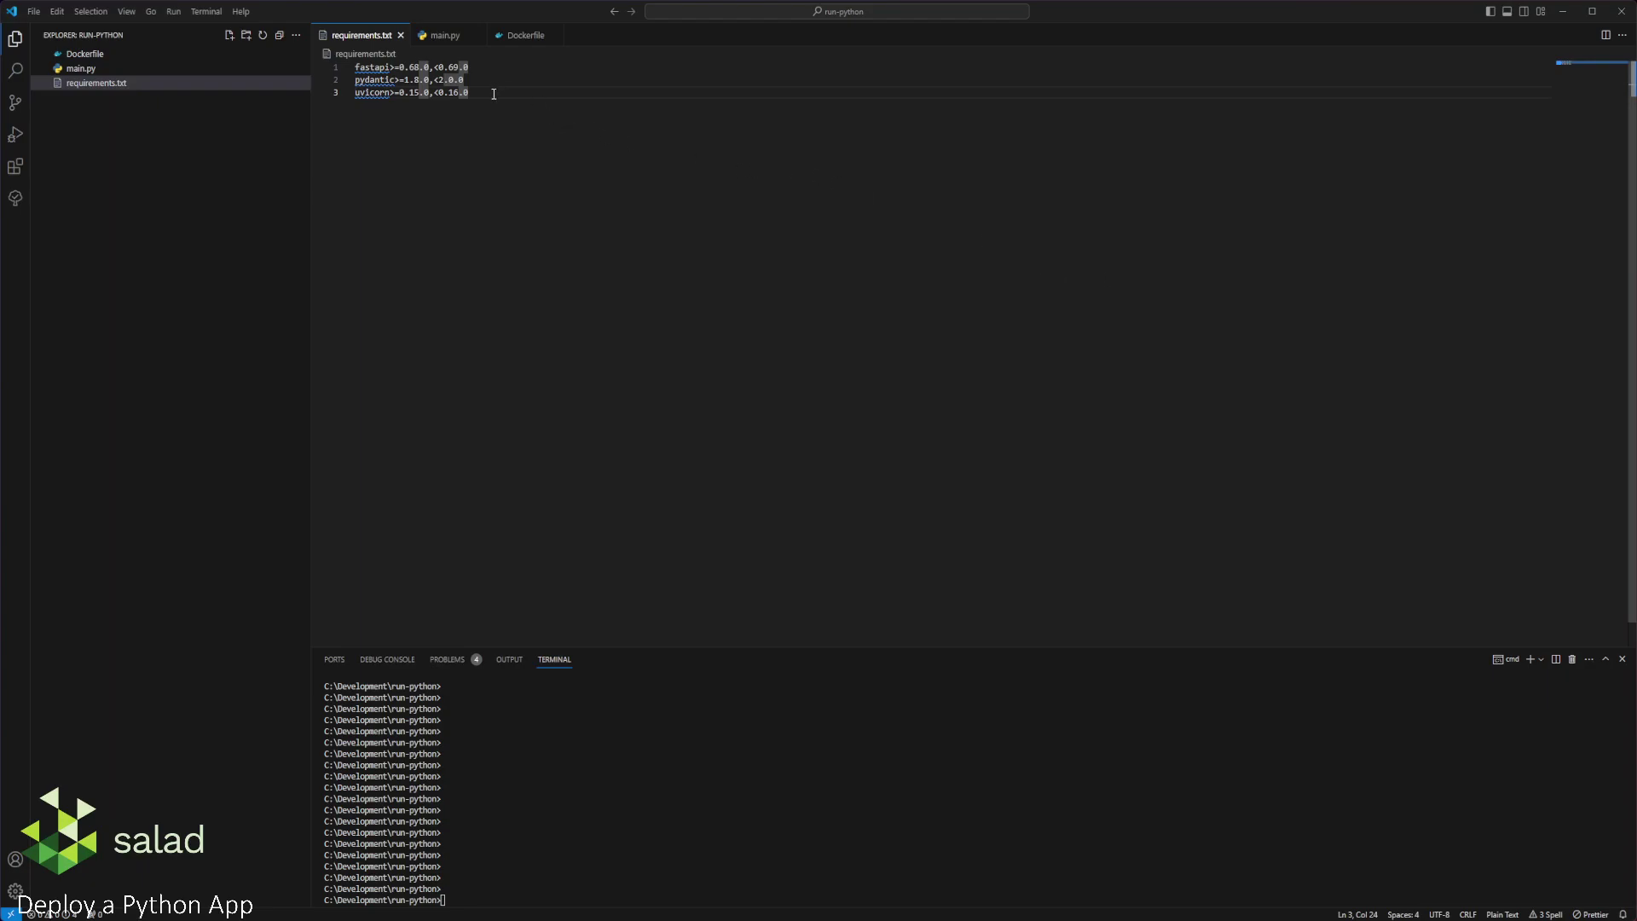
Review main.py, examining the root route path and the value its function returns
click(443, 36)
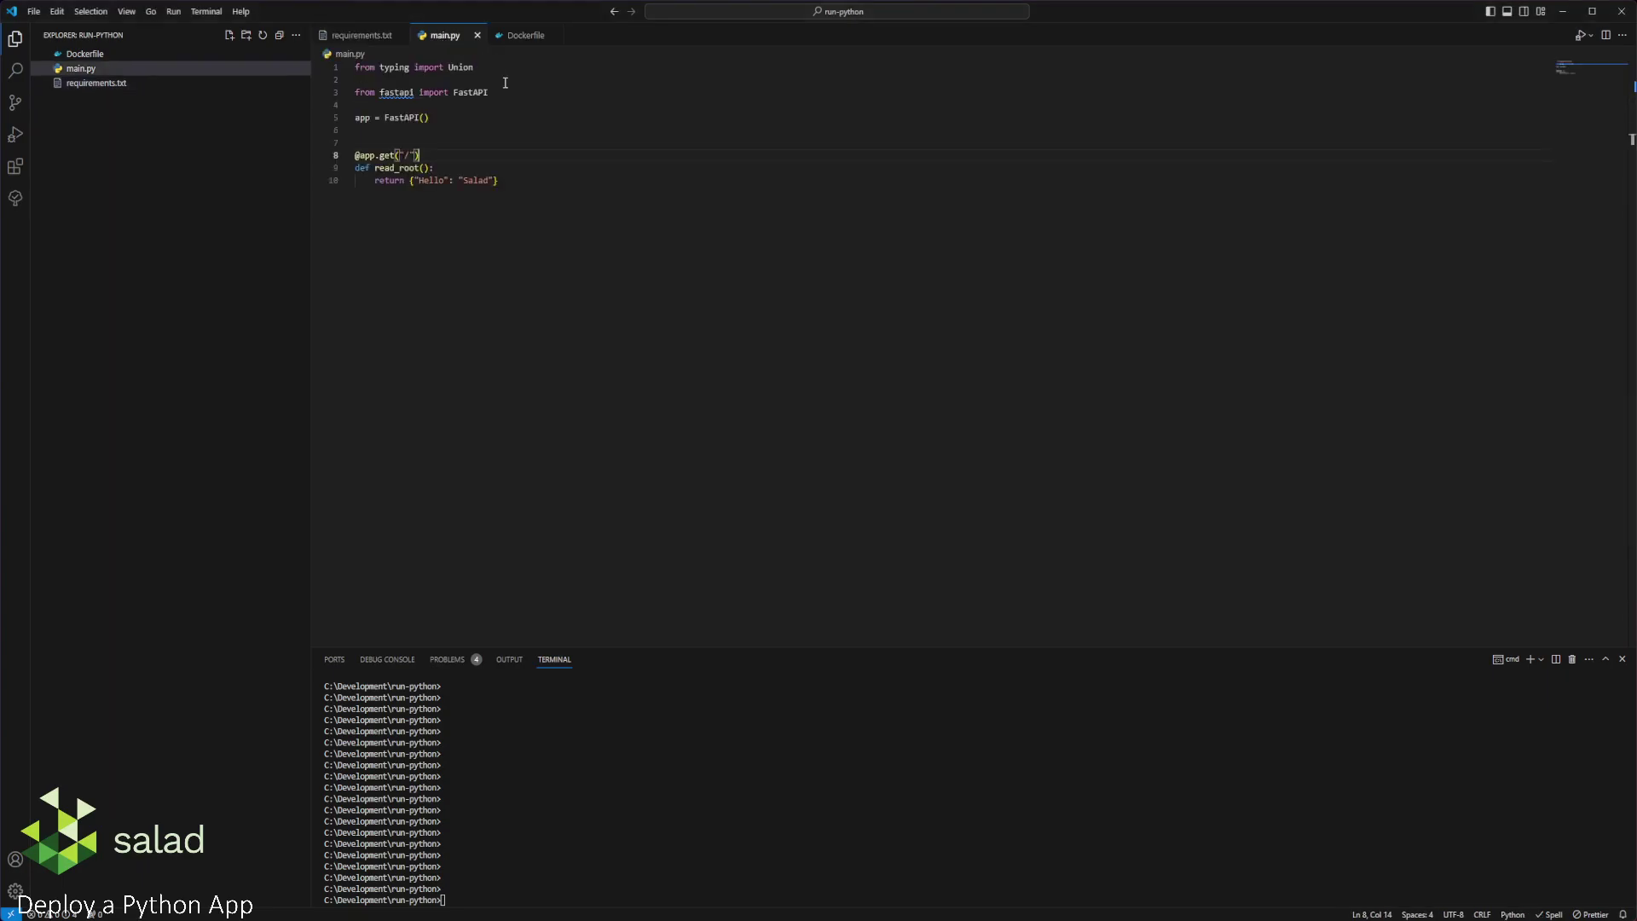
click(527, 184)
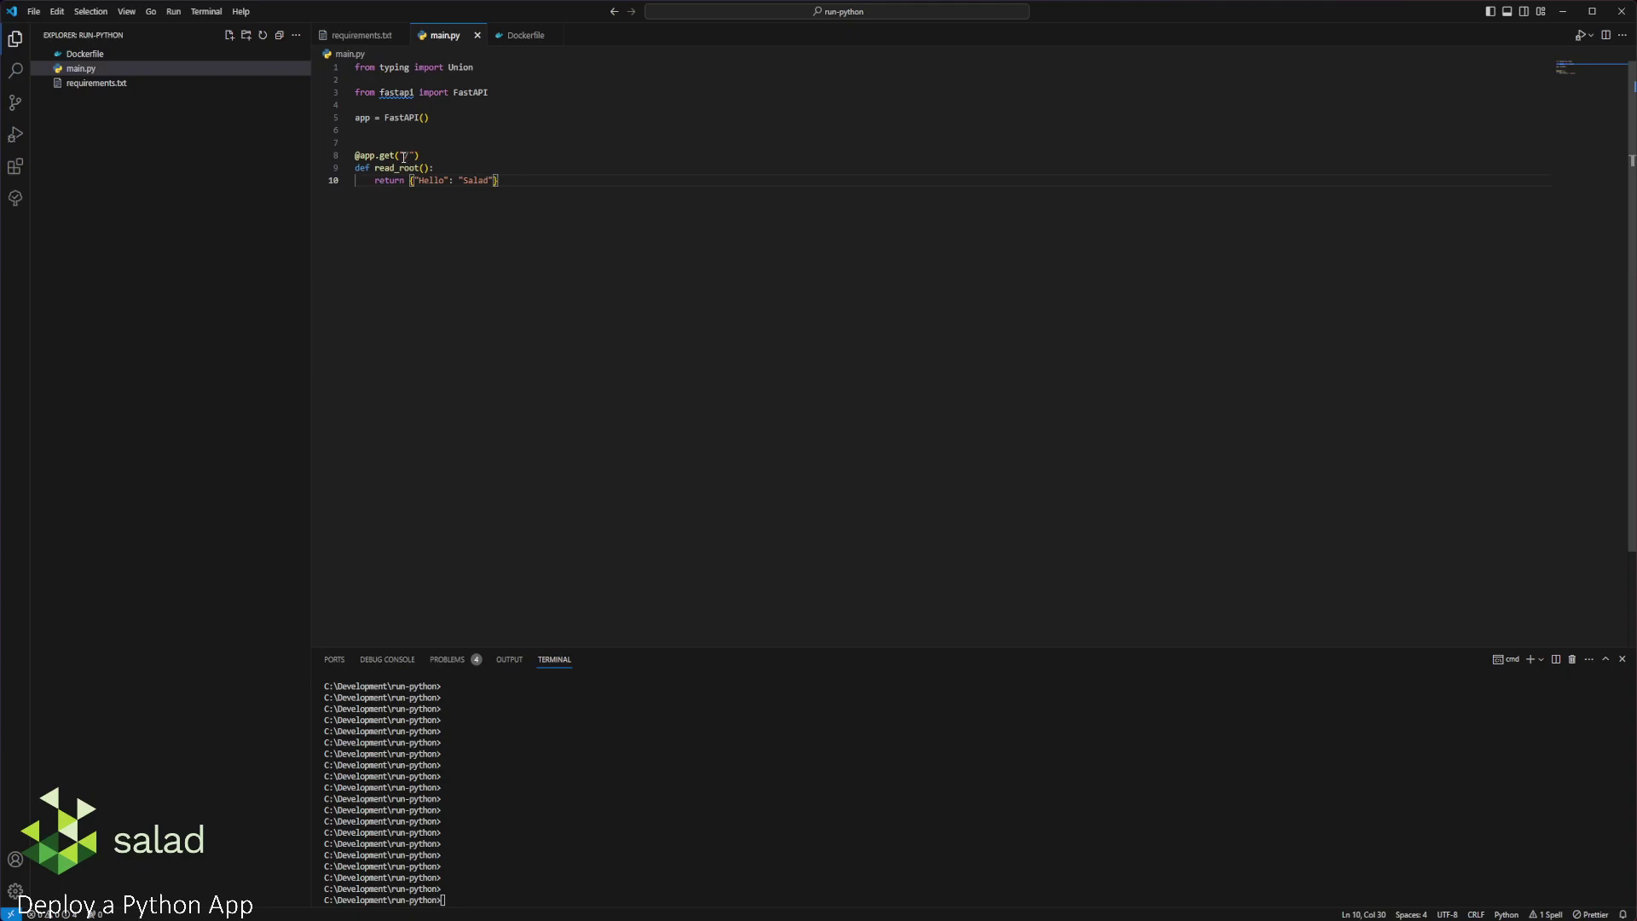
drag(404, 155, 417, 155)
click(544, 183)
Review the Dockerfile, examining the final uvicorn command and its host argument
click(521, 38)
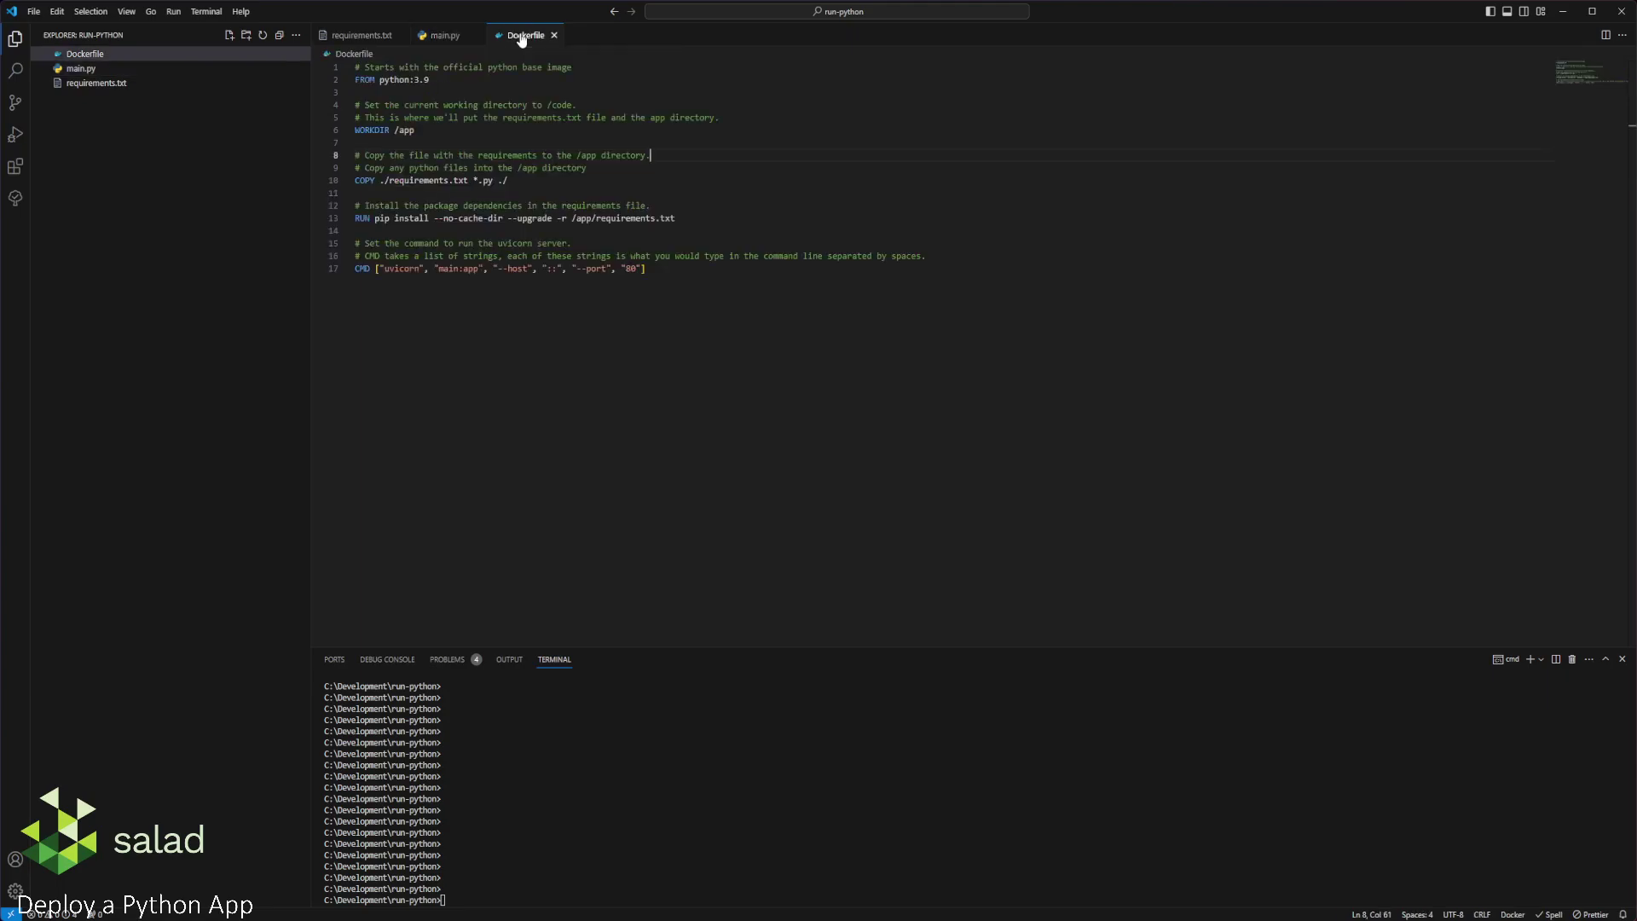
click(650, 206)
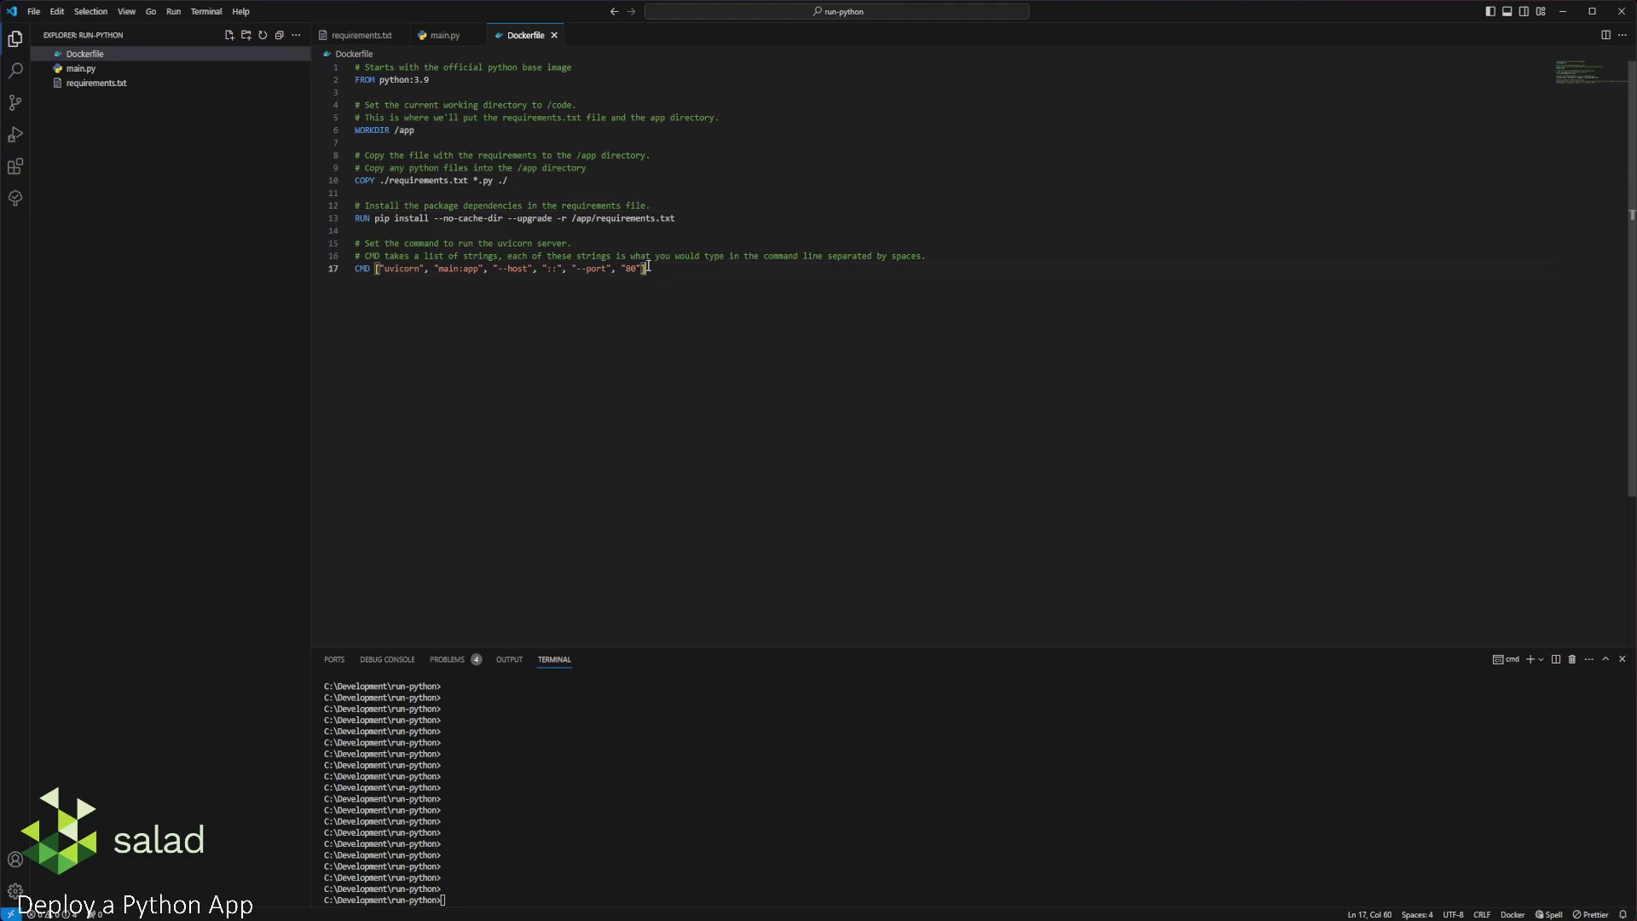
drag(647, 269, 369, 271)
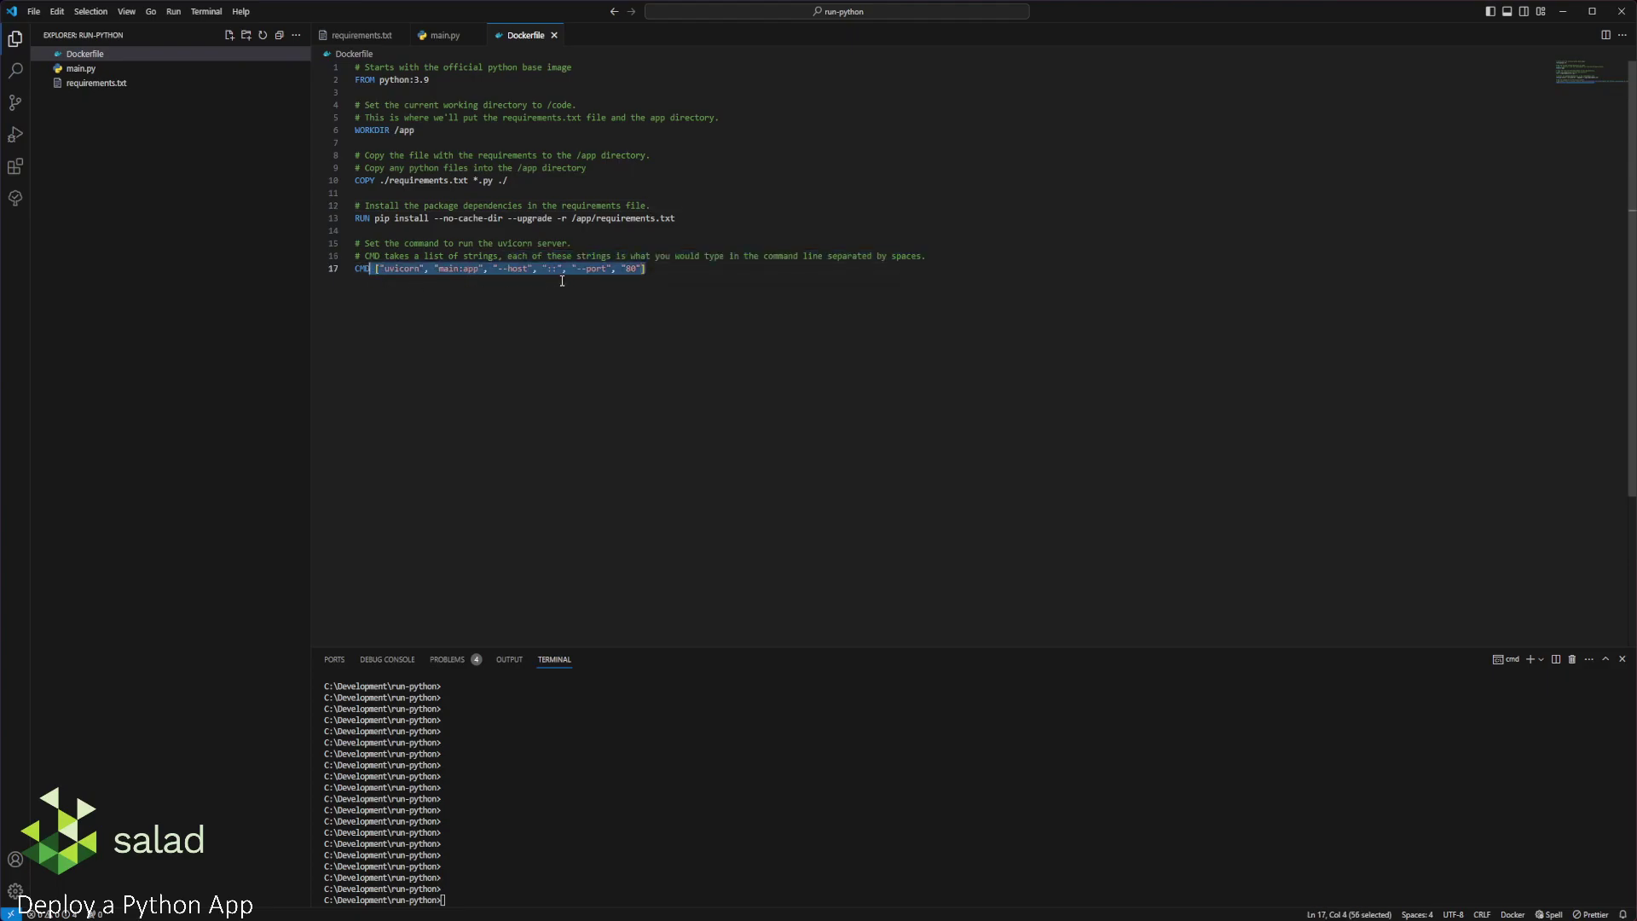
click(507, 268)
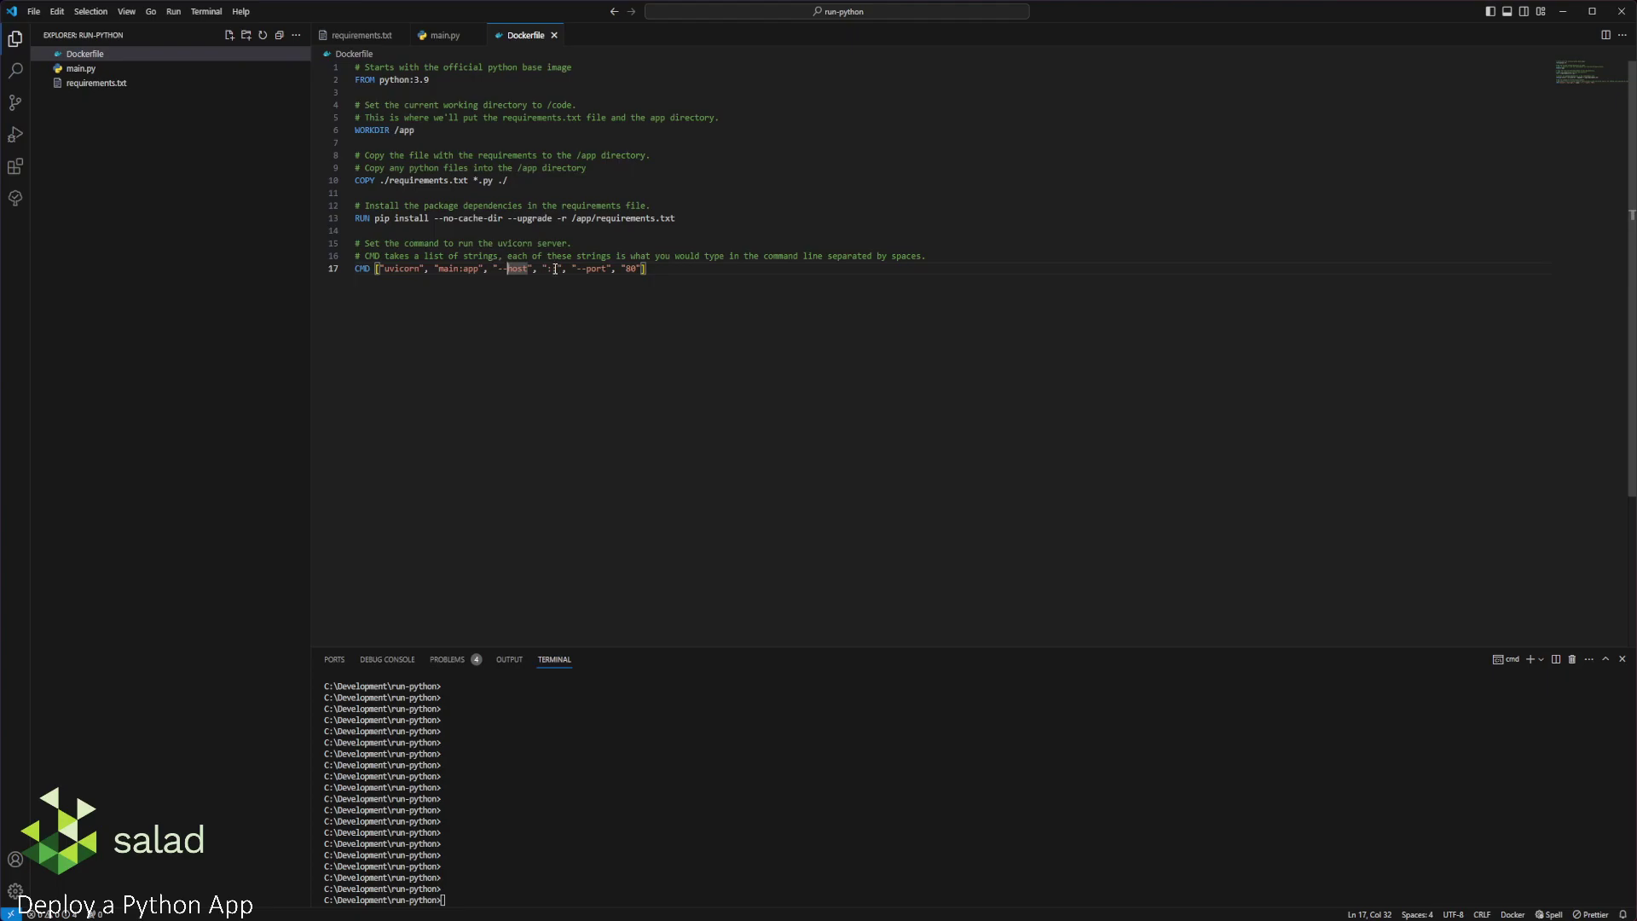
drag(566, 269, 542, 269)
click(688, 272)
Build the Docker image from the project folder in the terminal, tagged saladtechnologies/run-python:0.1
click(736, 835)
text(docker build -t saladtechnologies/run-python:0.1 .)
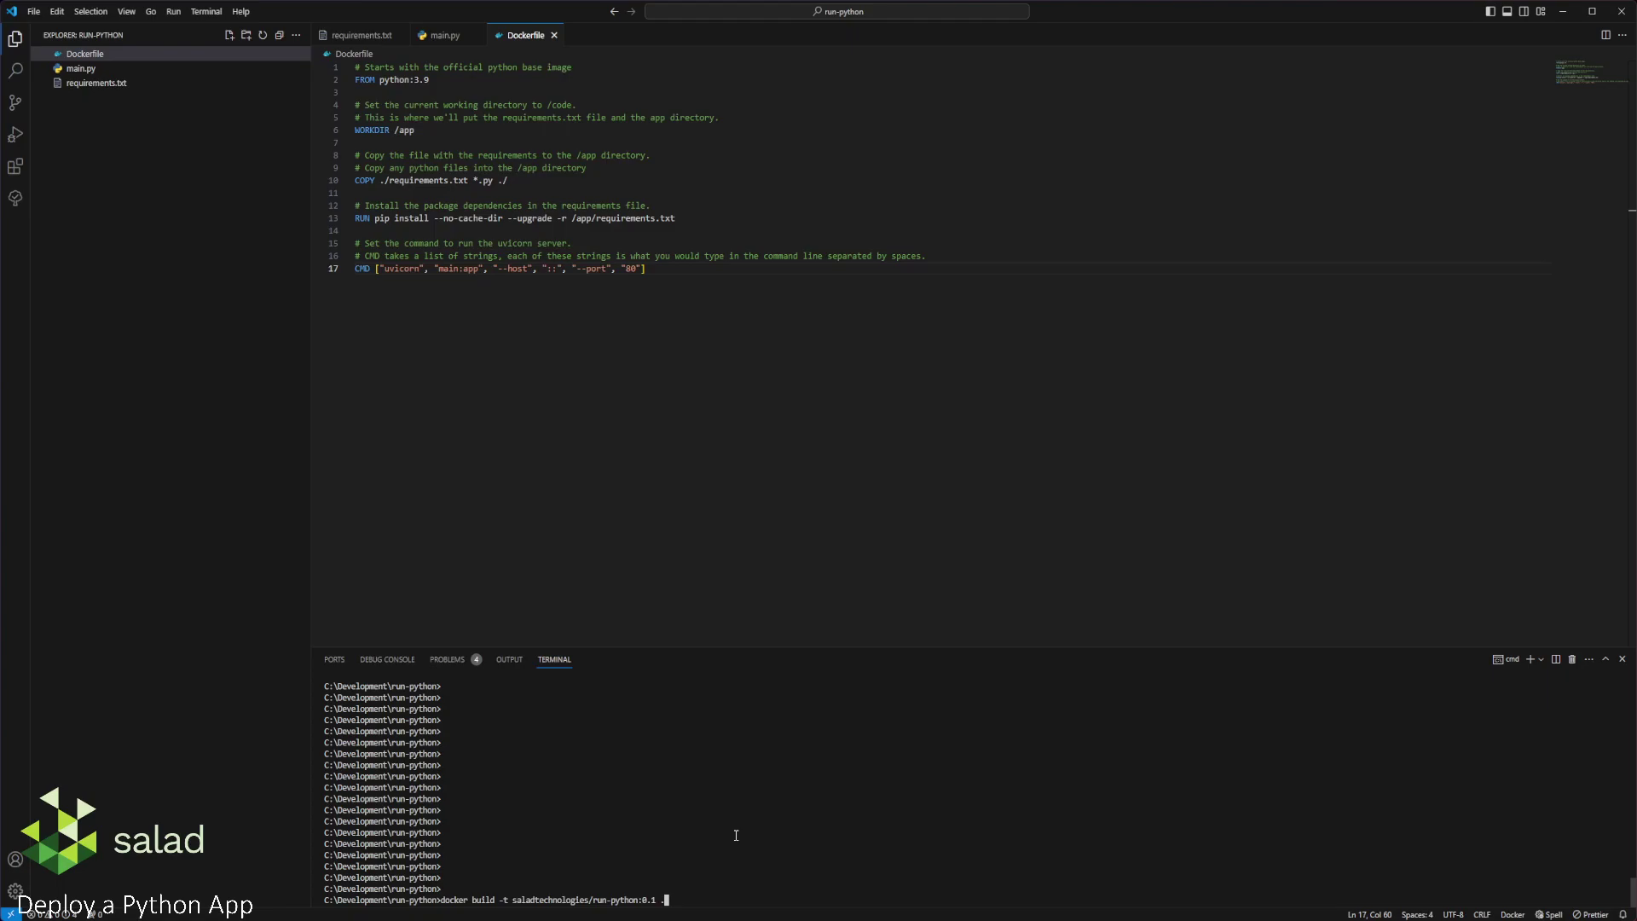
key(Return)
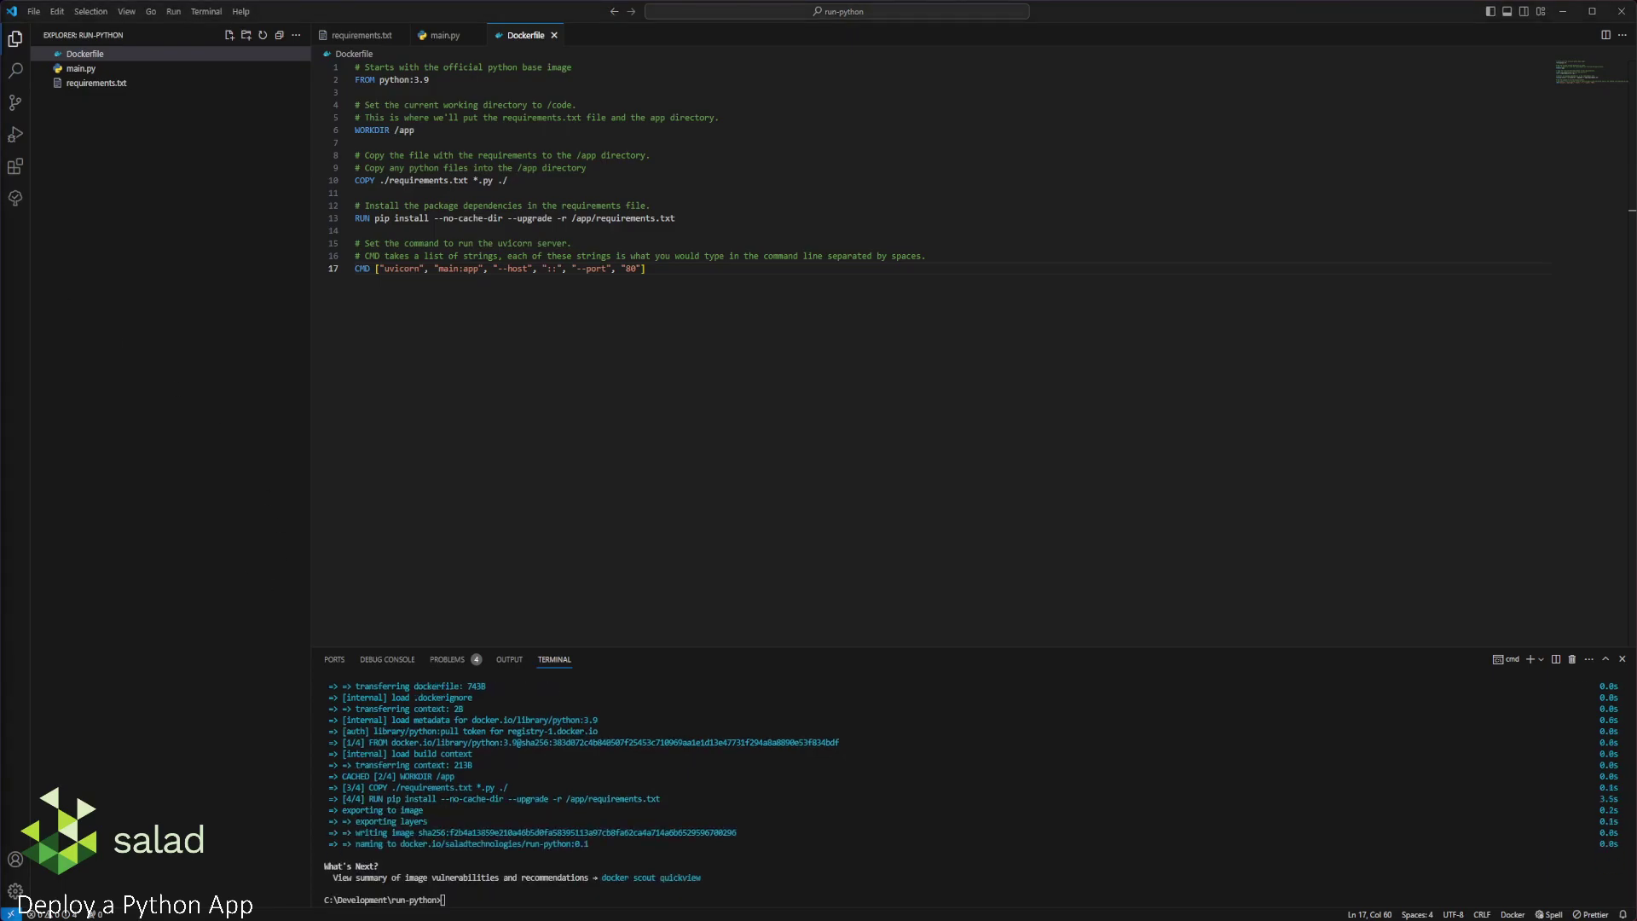
Switch to Docker Desktop, run a container from the saladtechnologies/run-python:0.1 image with default settings, and check its server address in the logs
key(alt+Tab)
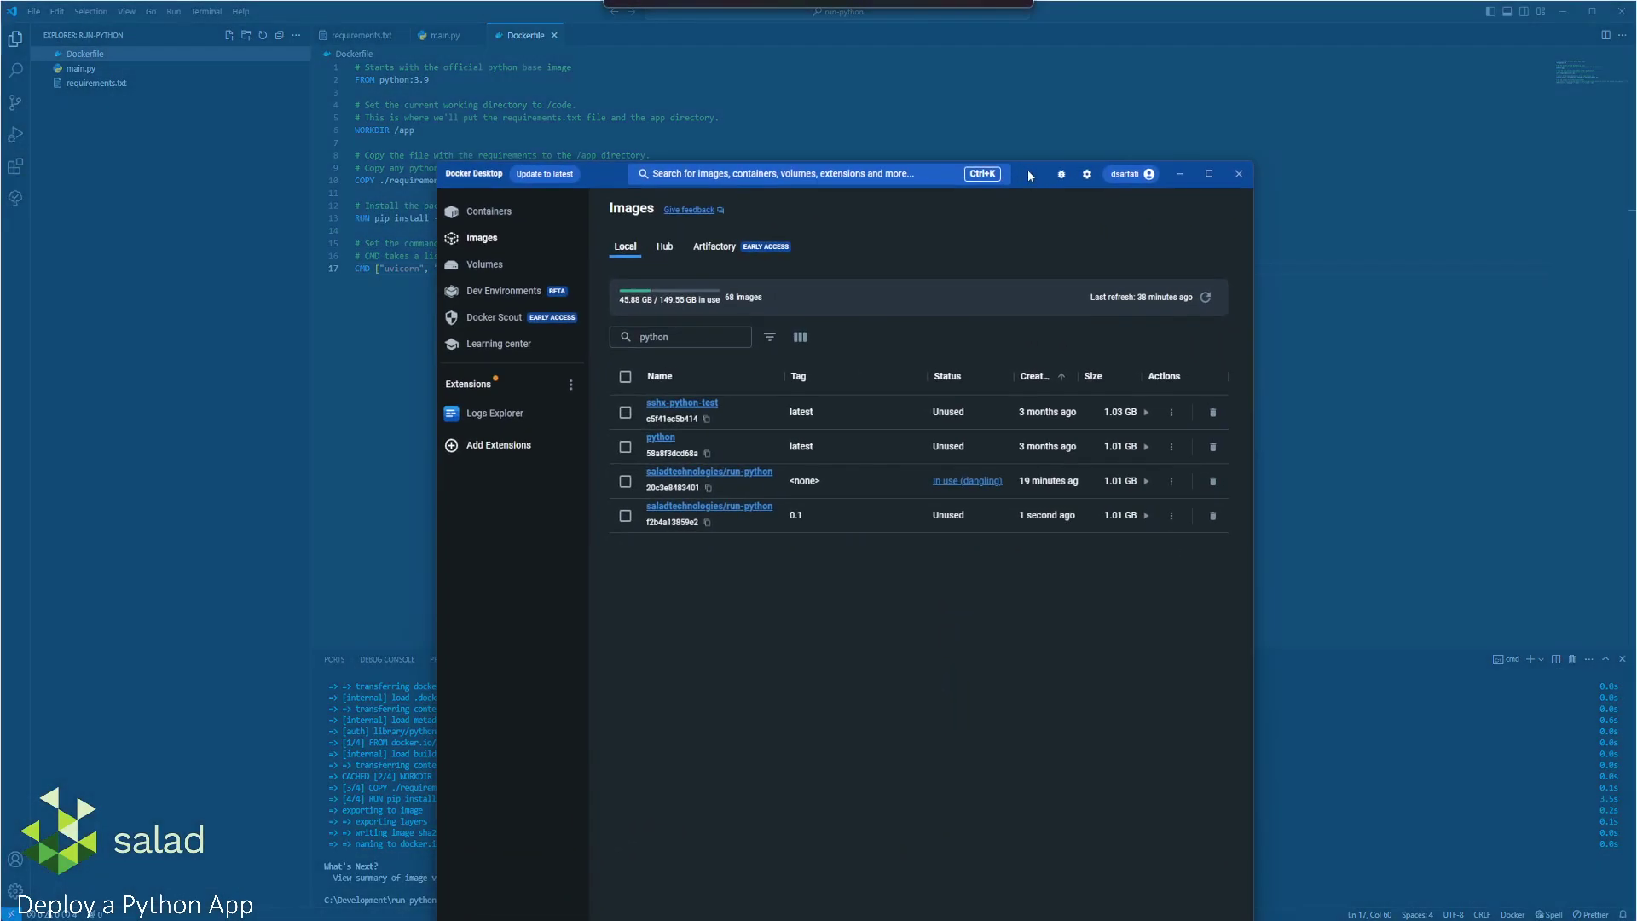
double_click(1026, 171)
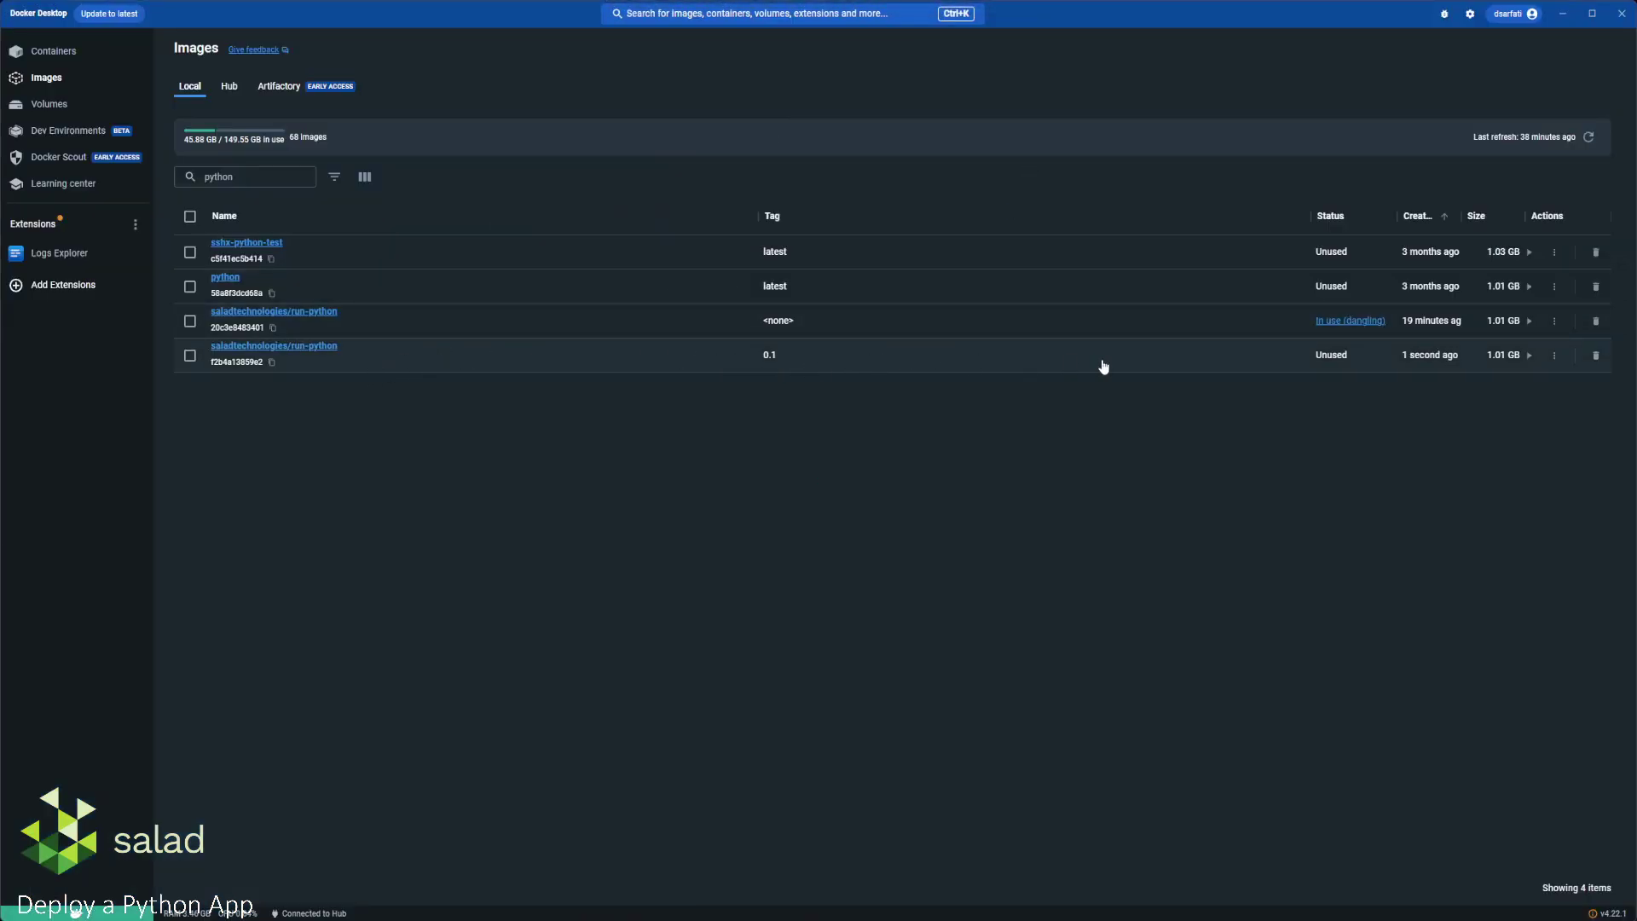
click(1211, 355)
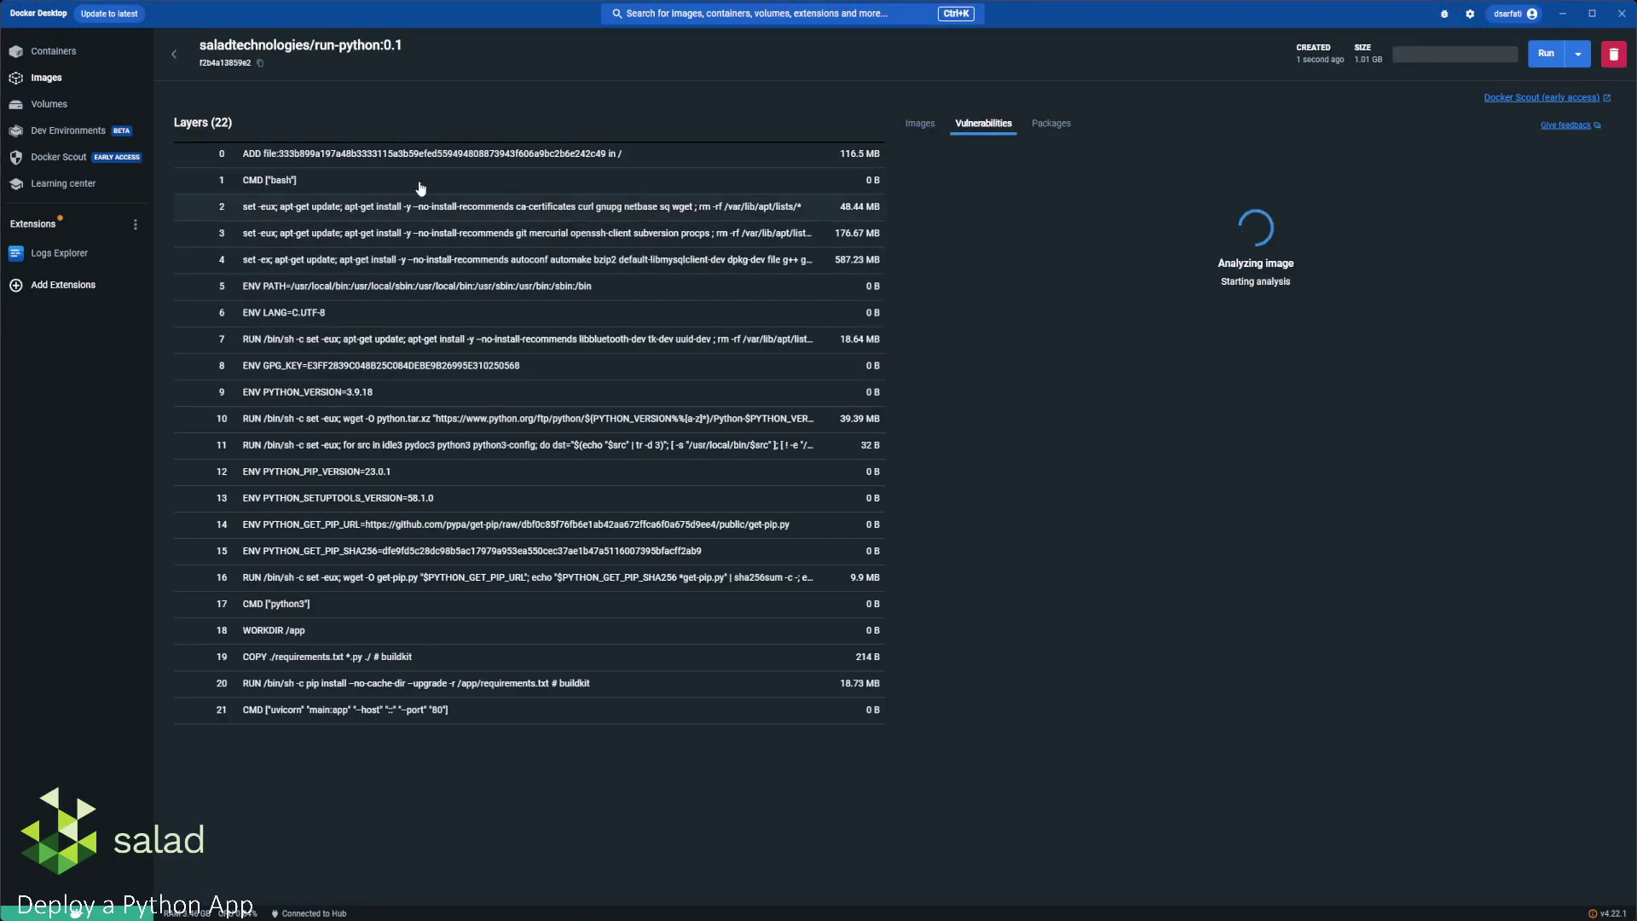
click(1546, 54)
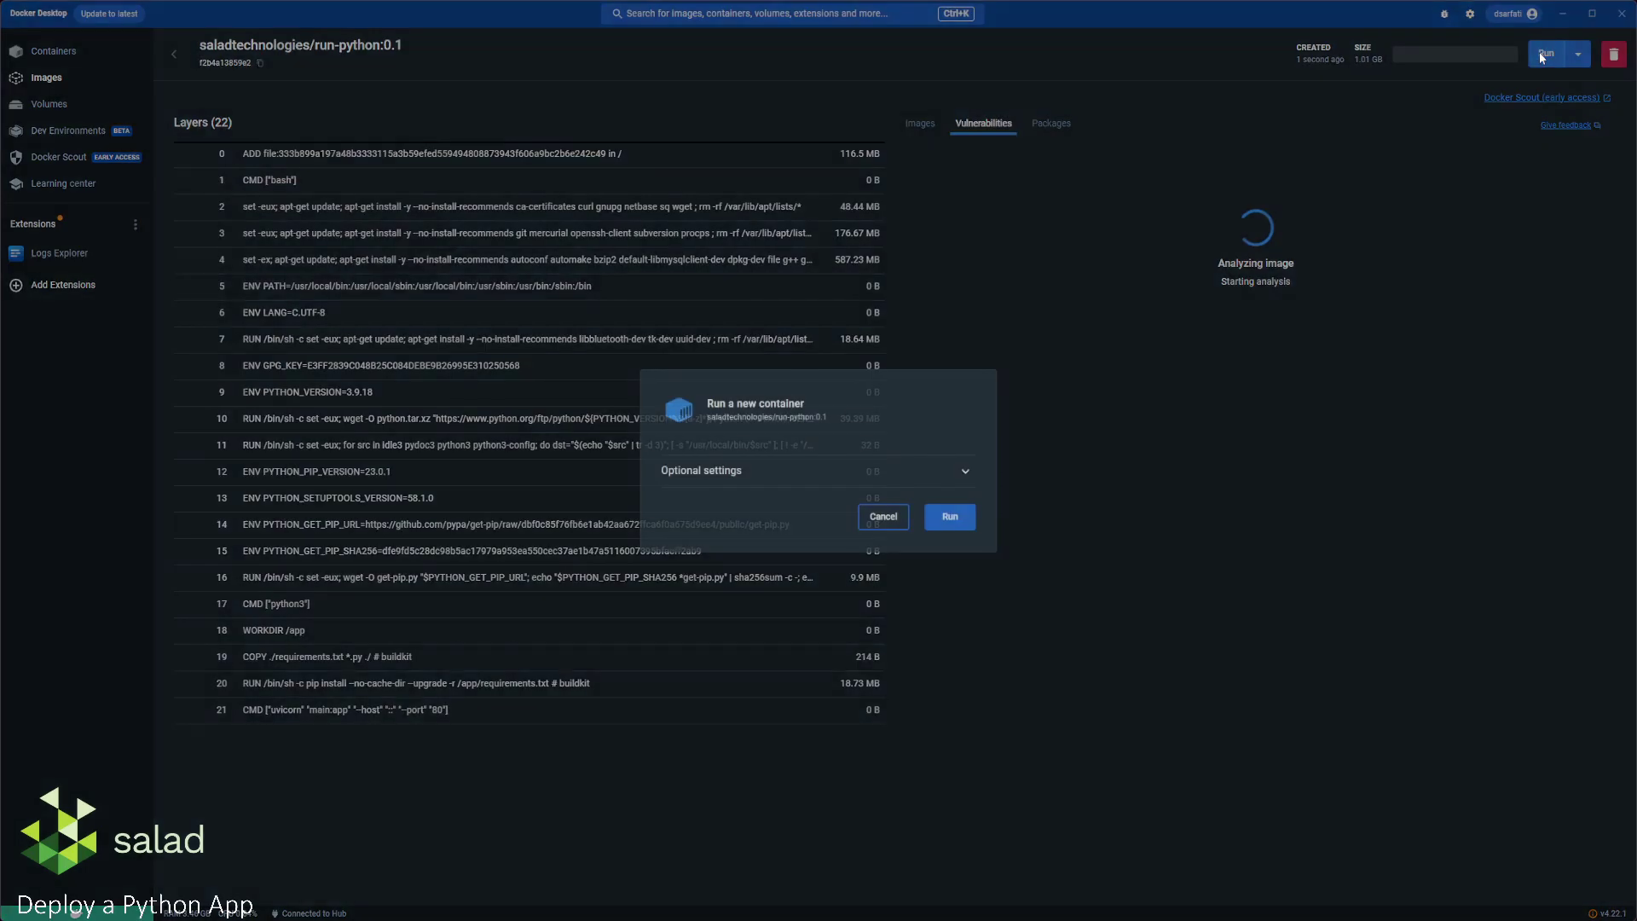
click(948, 522)
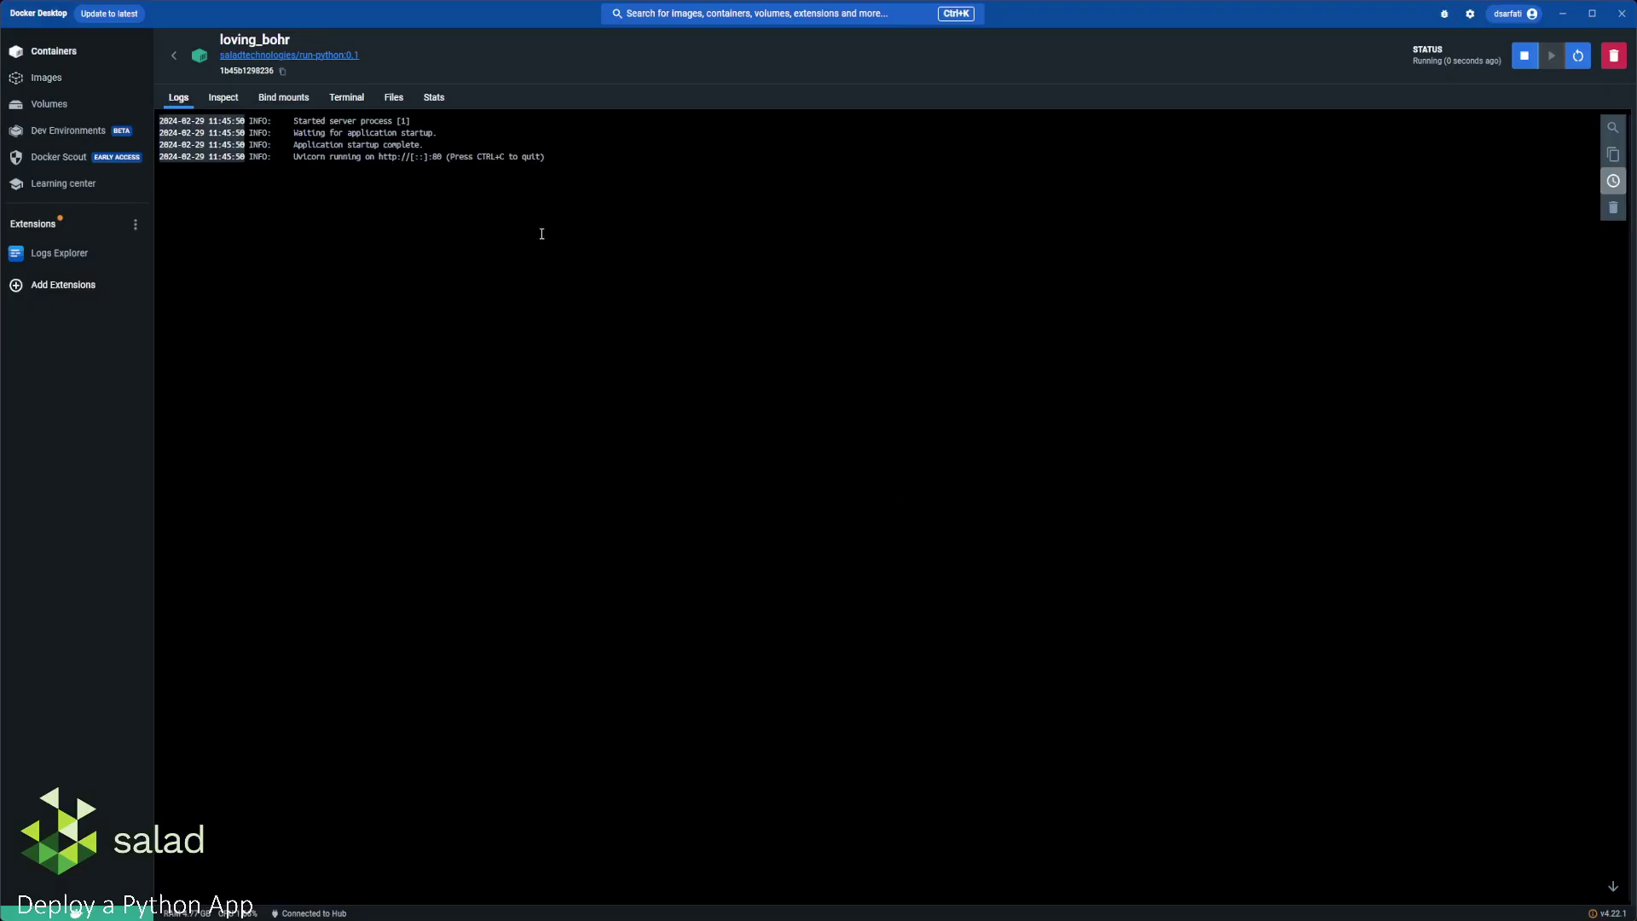
drag(407, 157, 440, 159)
click(555, 156)
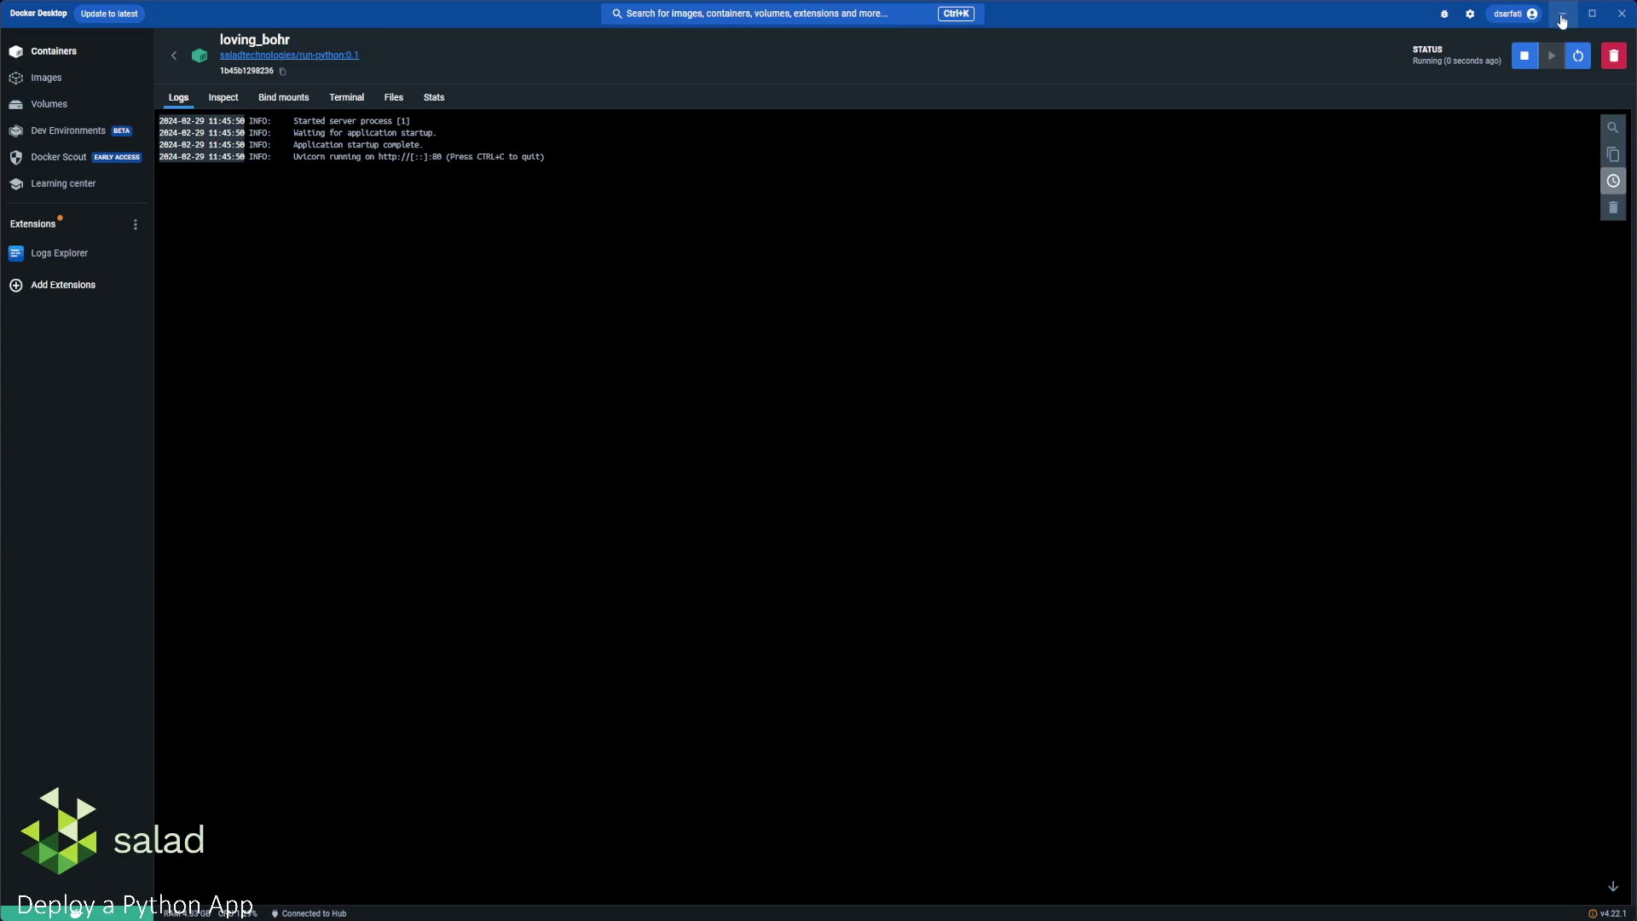
Return to the VS Code terminal and push the saladtechnologies/run-python:0.1 image to Docker Hub using the command history
click(1558, 17)
key(Up)
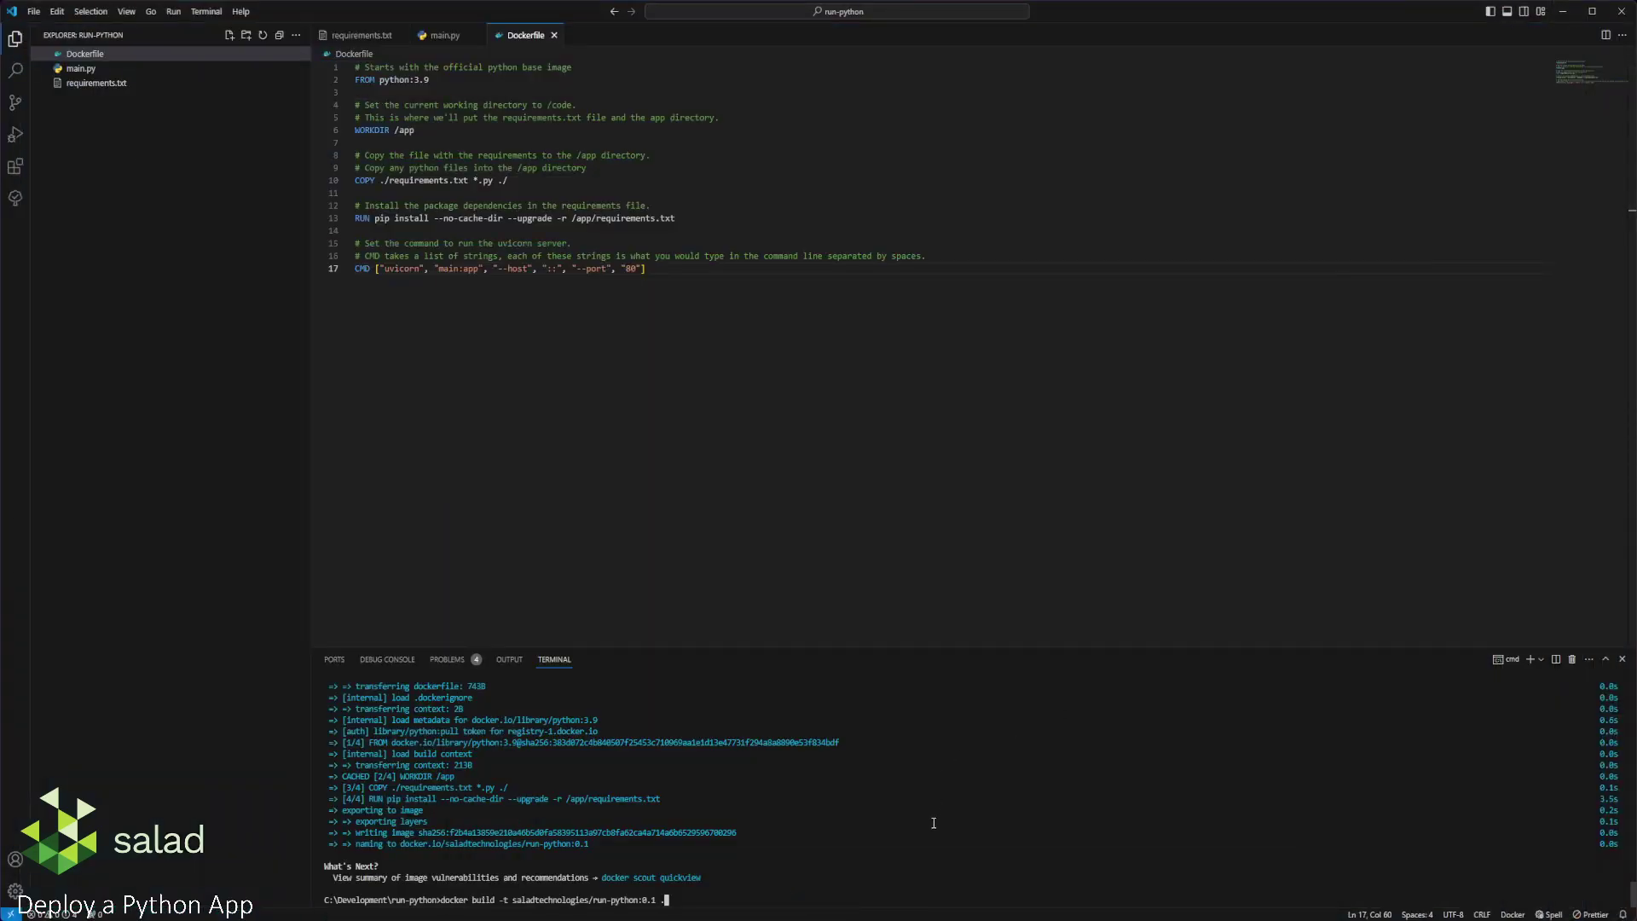
key(Up)
key(Up)
key(Up)
key(Return)
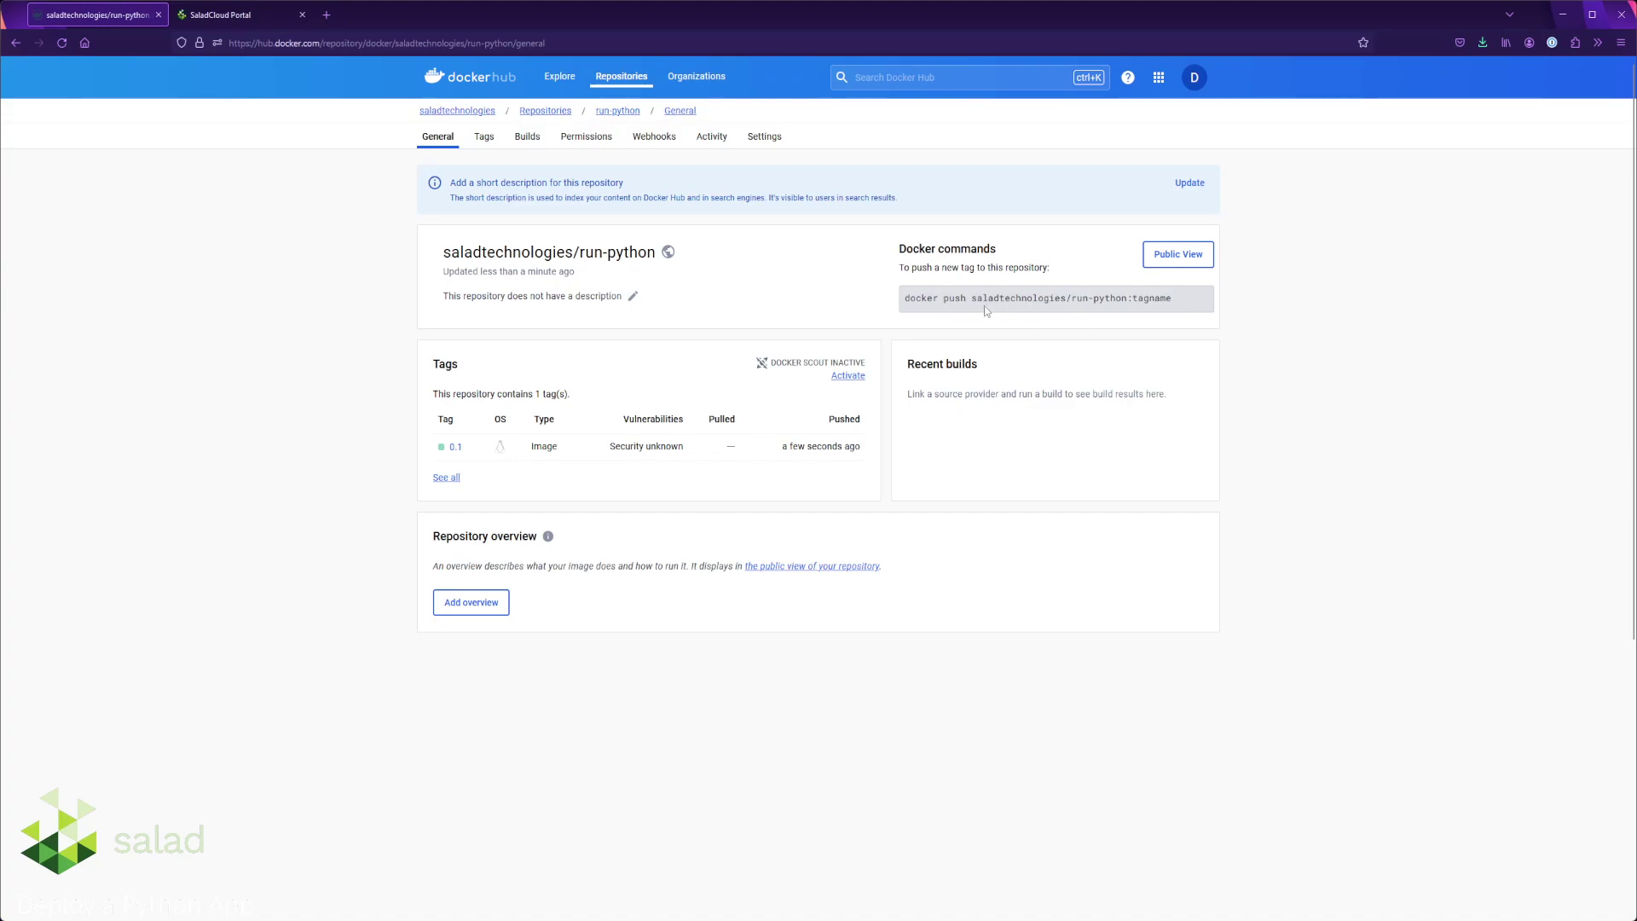
Copy the image name saladtechnologies/run-python from the Docker Hub push command and switch to the SaladCloud Portal
drag(972, 298, 1129, 298)
key(ctrl+c)
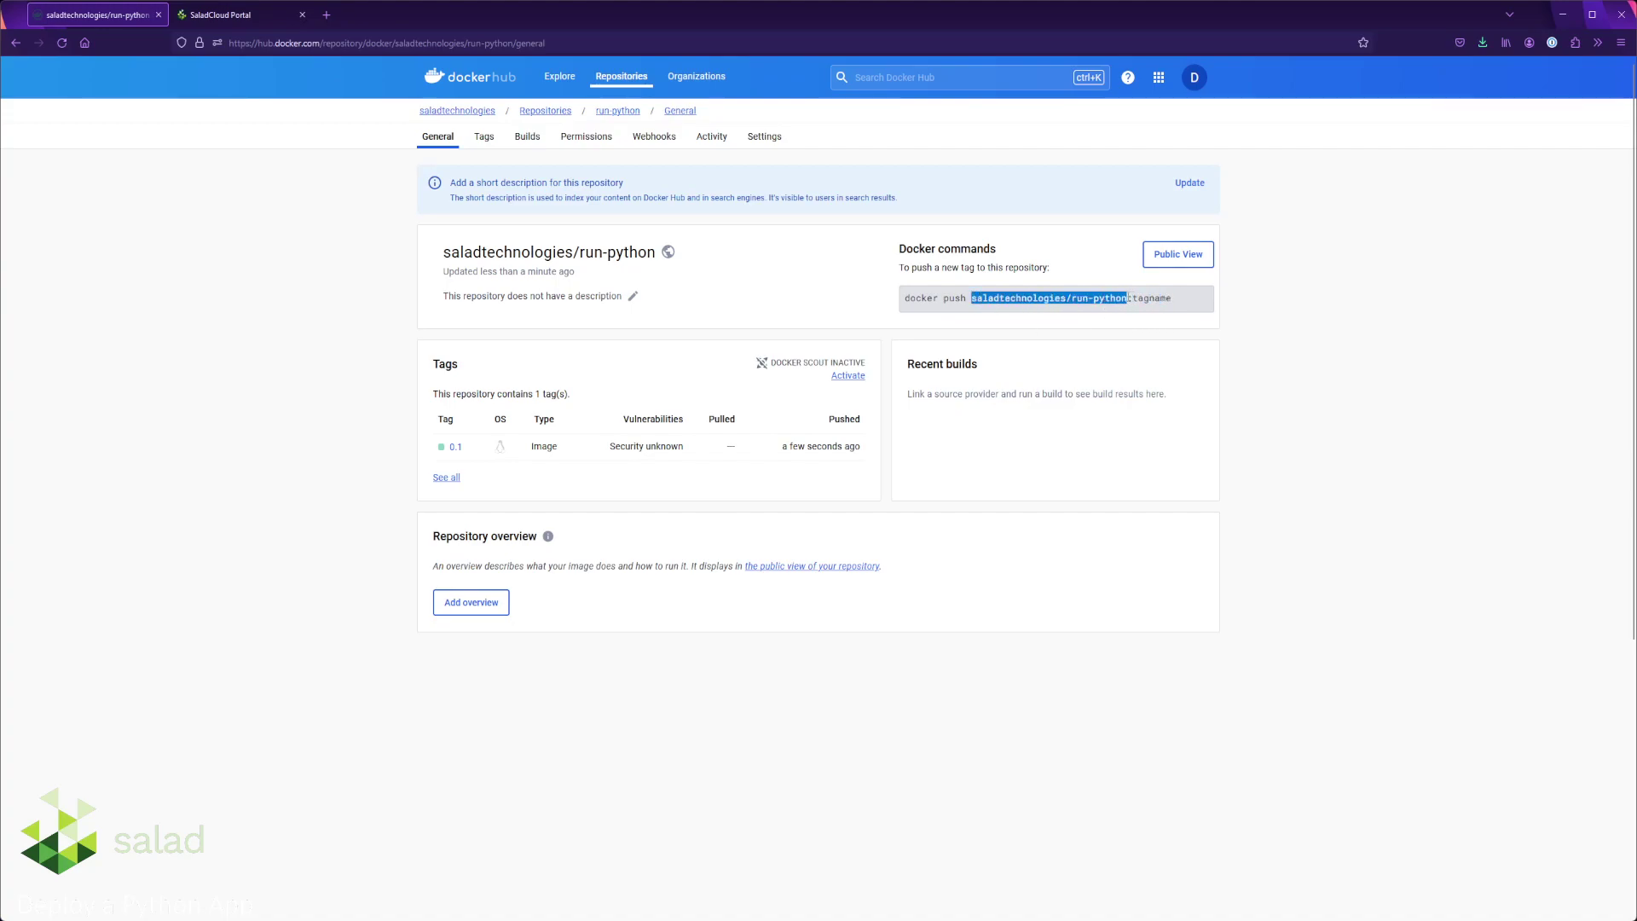
click(229, 17)
Name the new container group demo-python-1
click(405, 263)
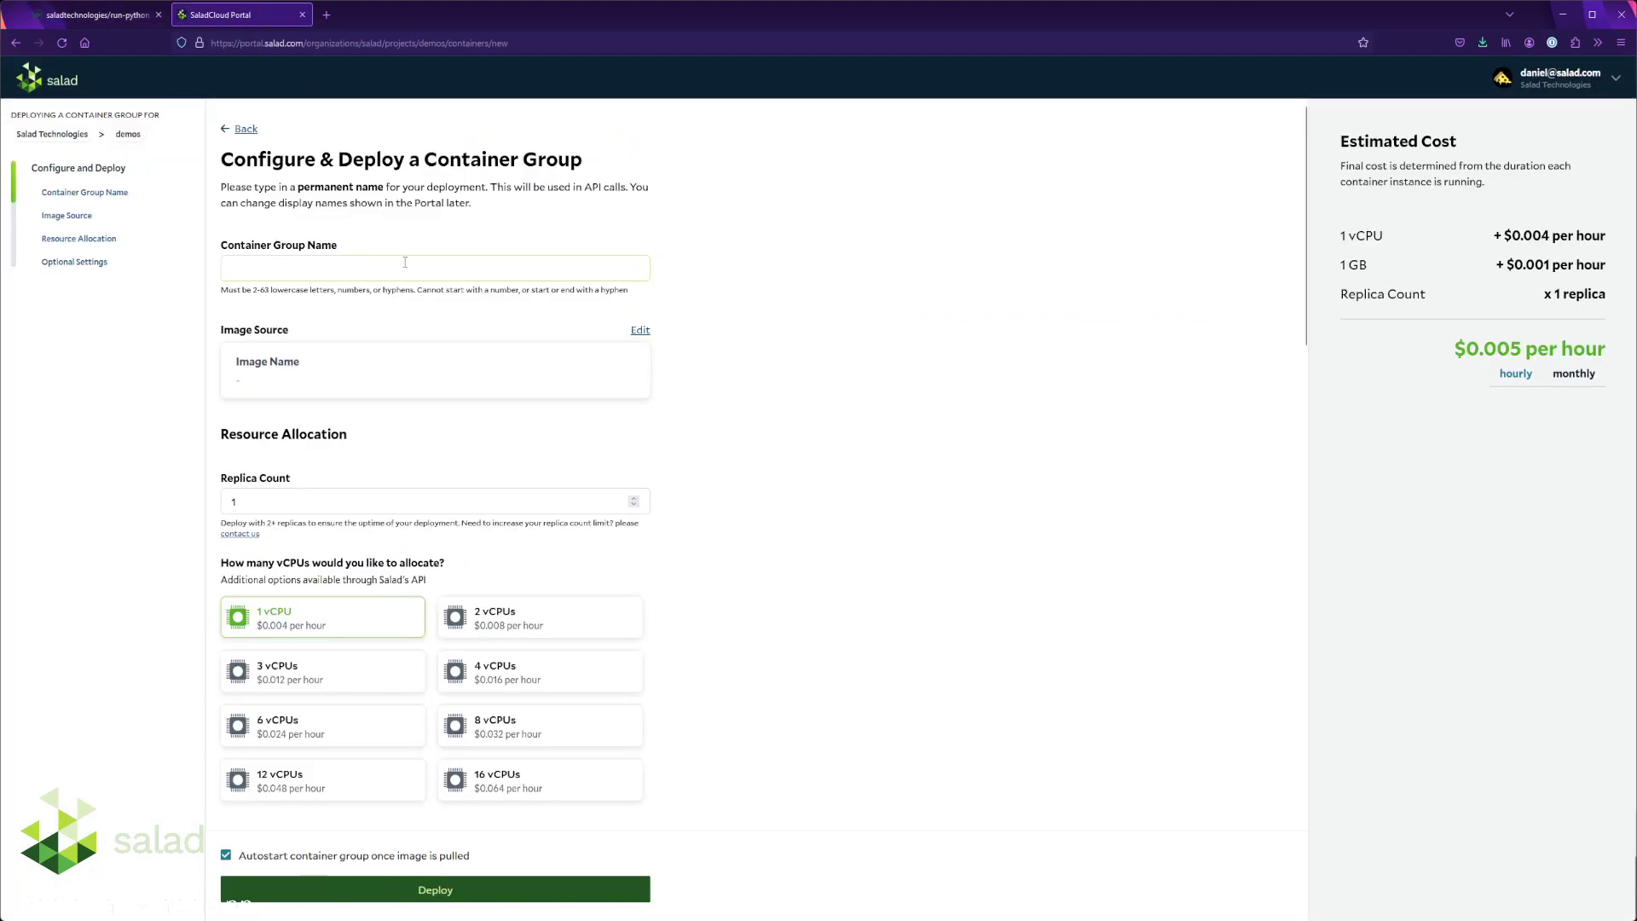
click(386, 263)
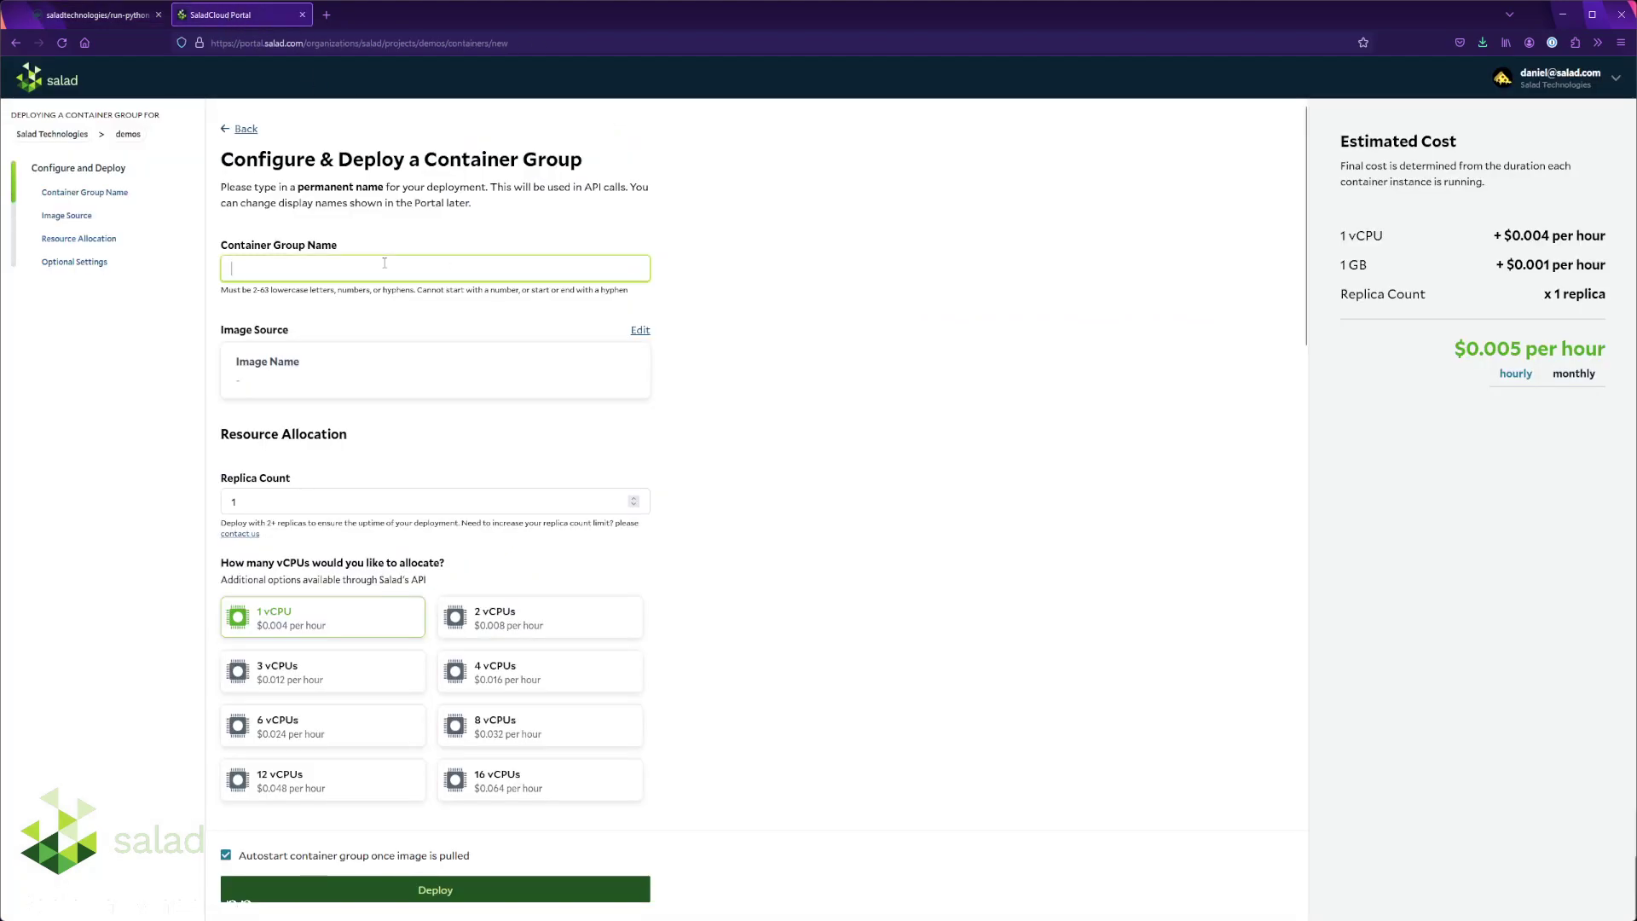
text(demon-)
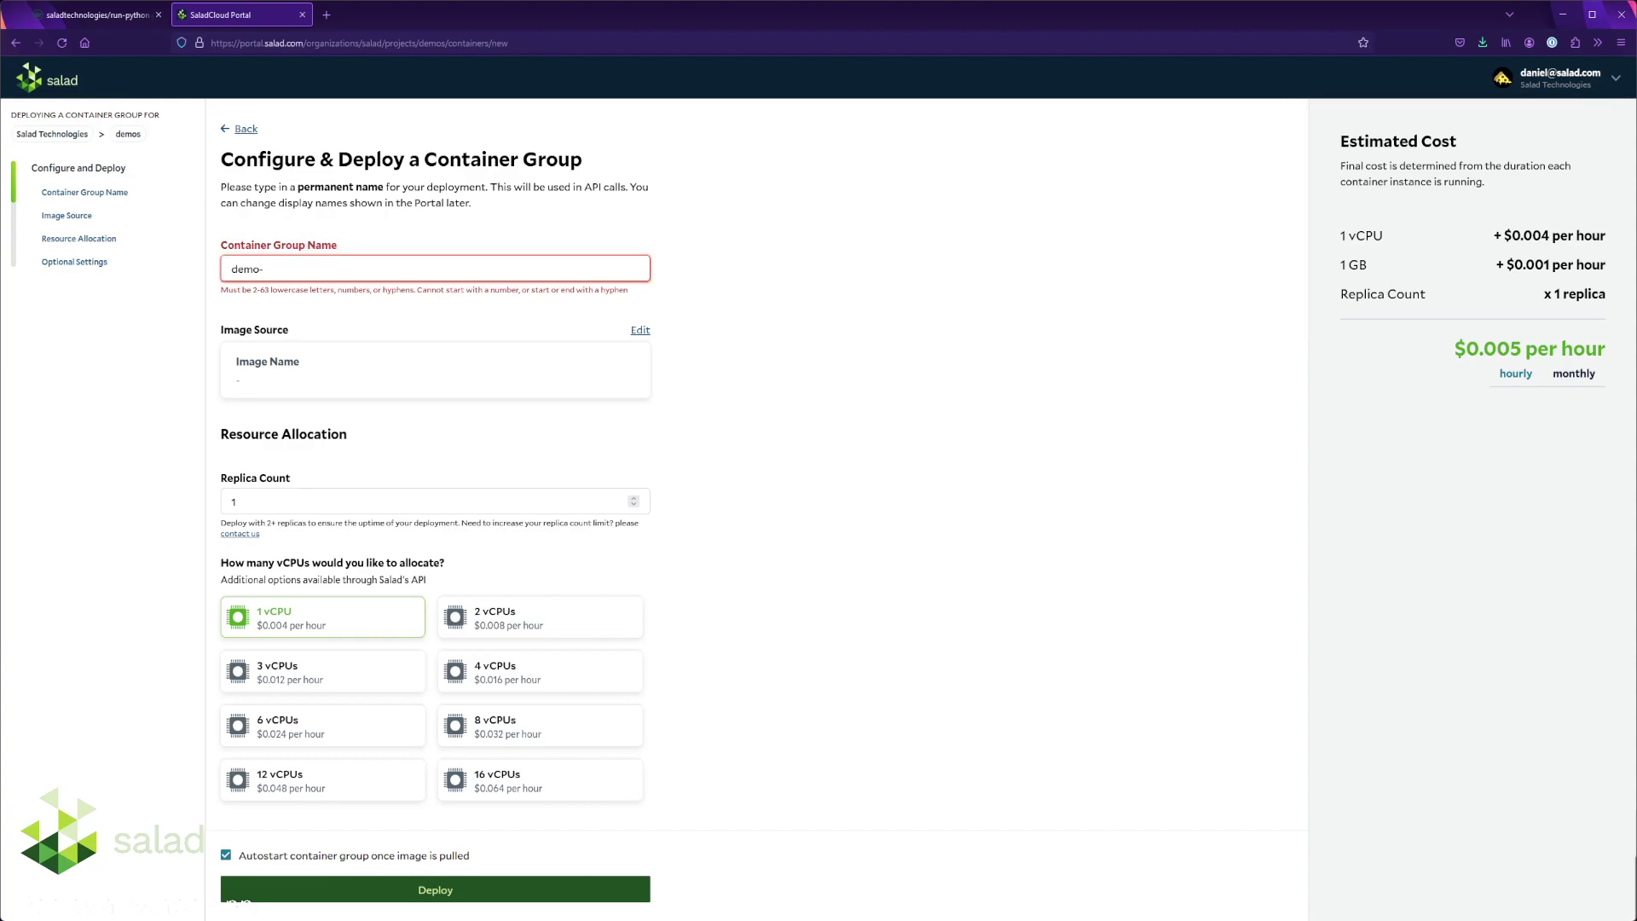
text(python-1)
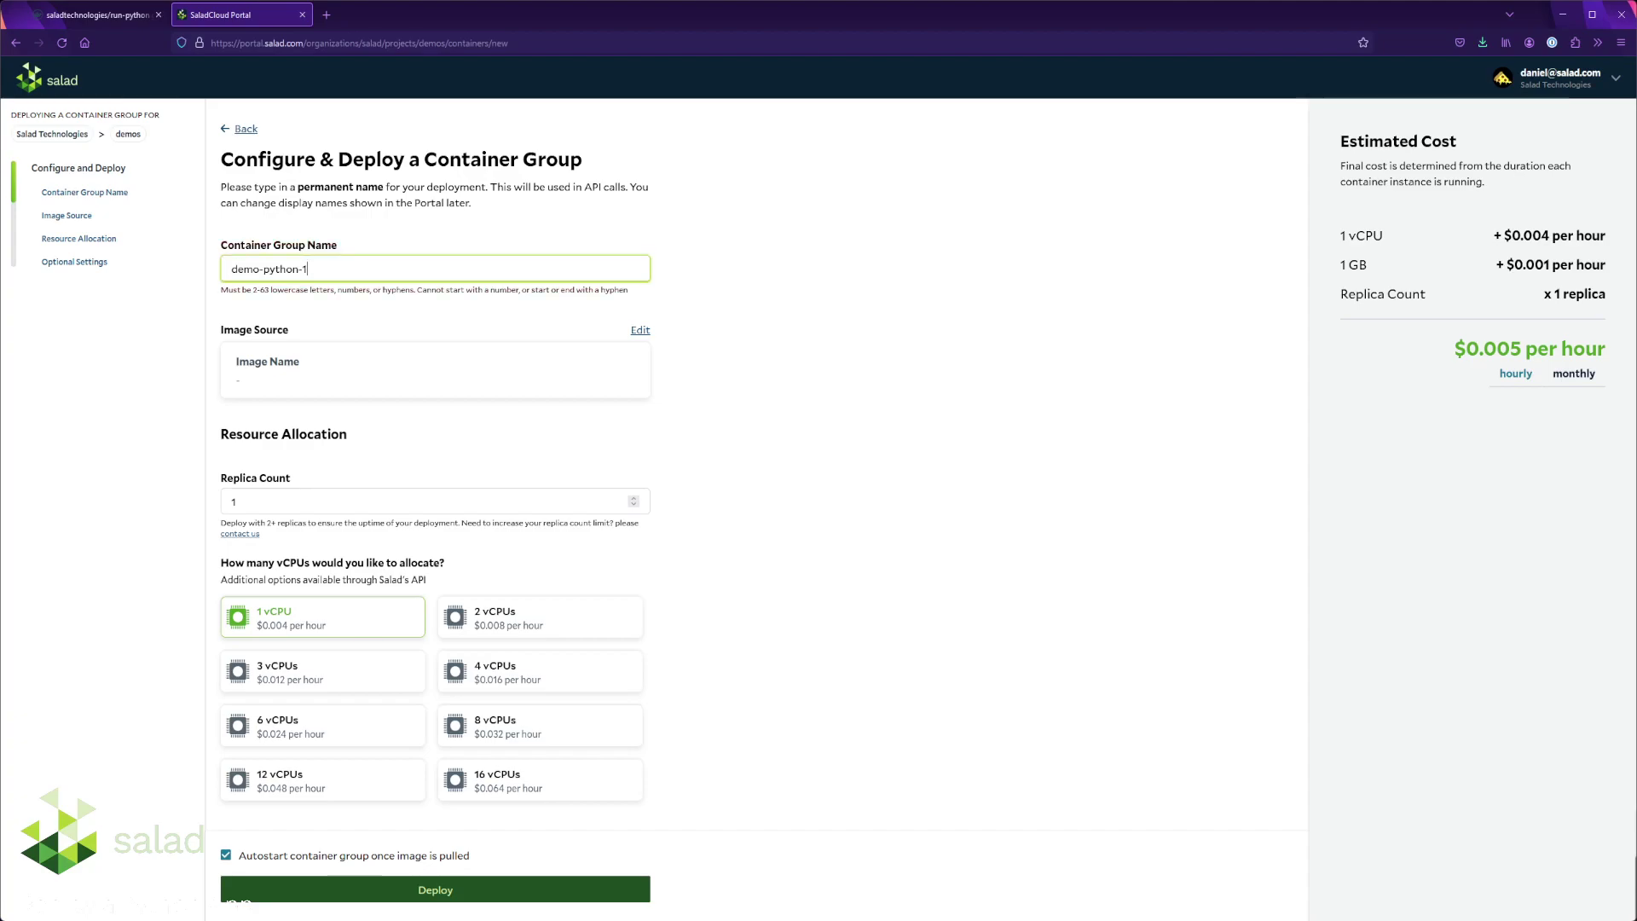
click(737, 337)
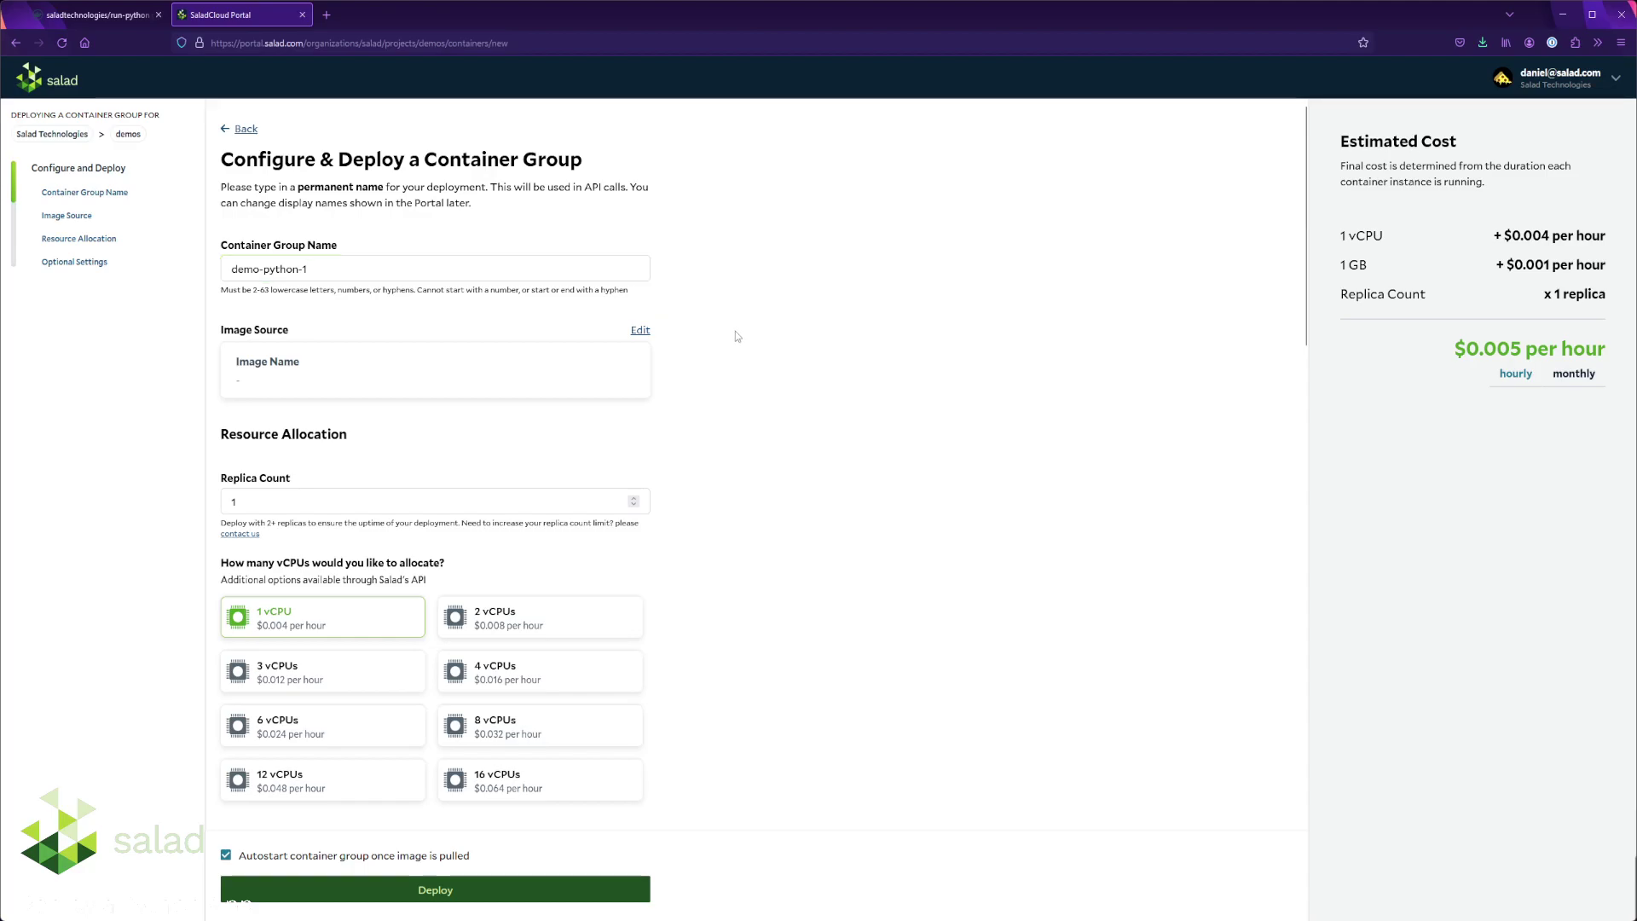
Configure the container group's image source as saladtechnologies/run-python:0.1
click(639, 331)
key(ctrl+v)
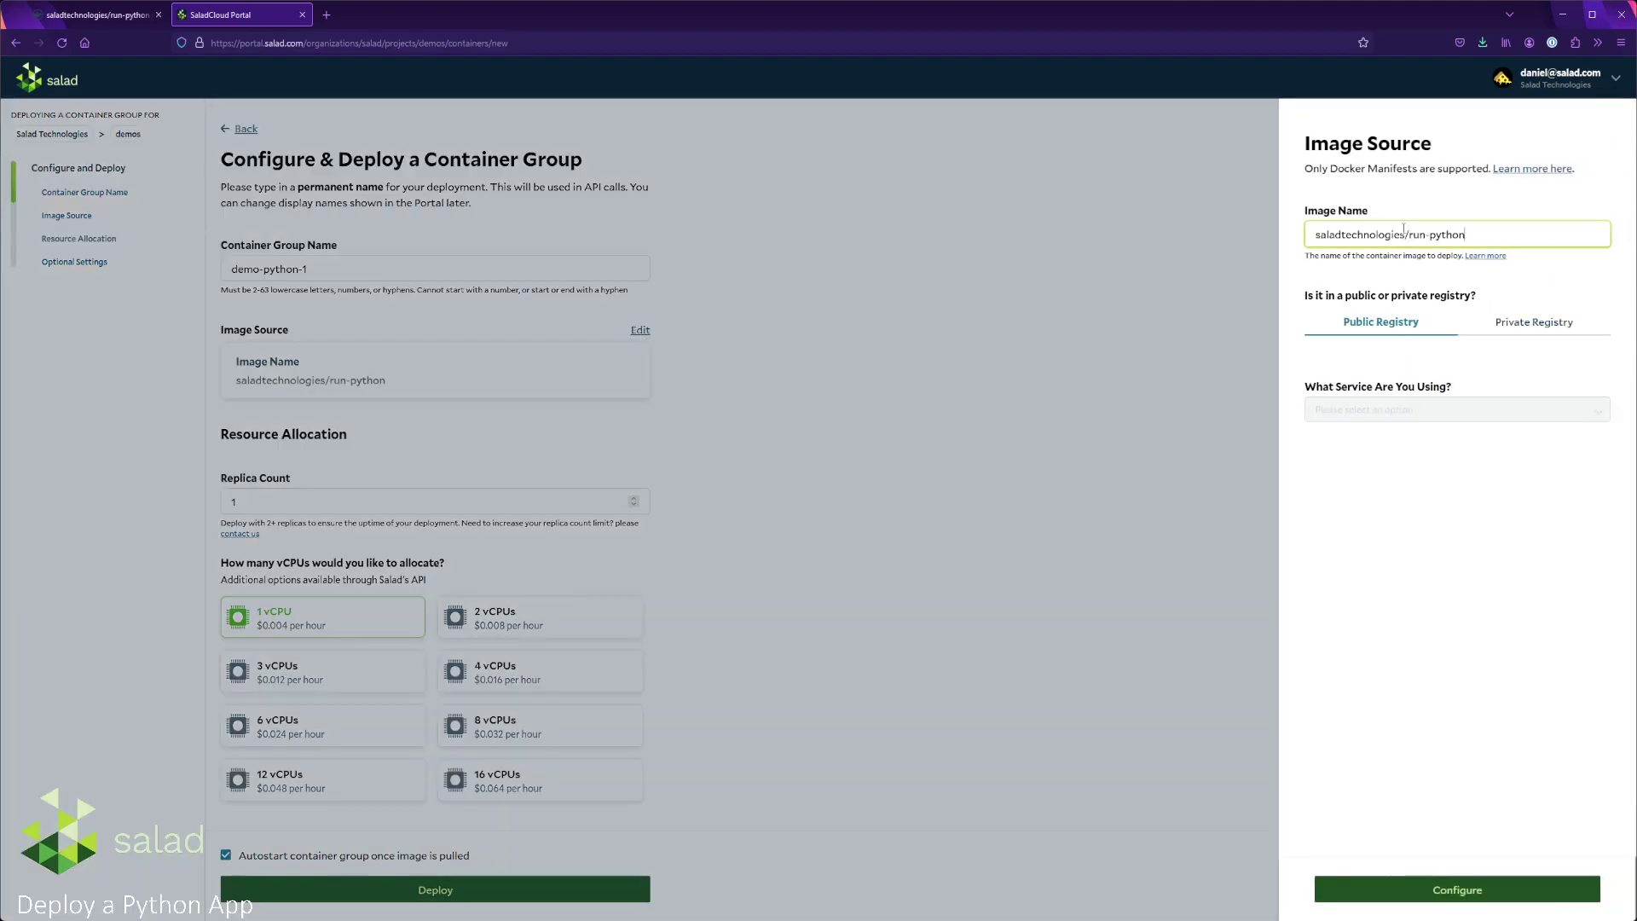
click(1433, 255)
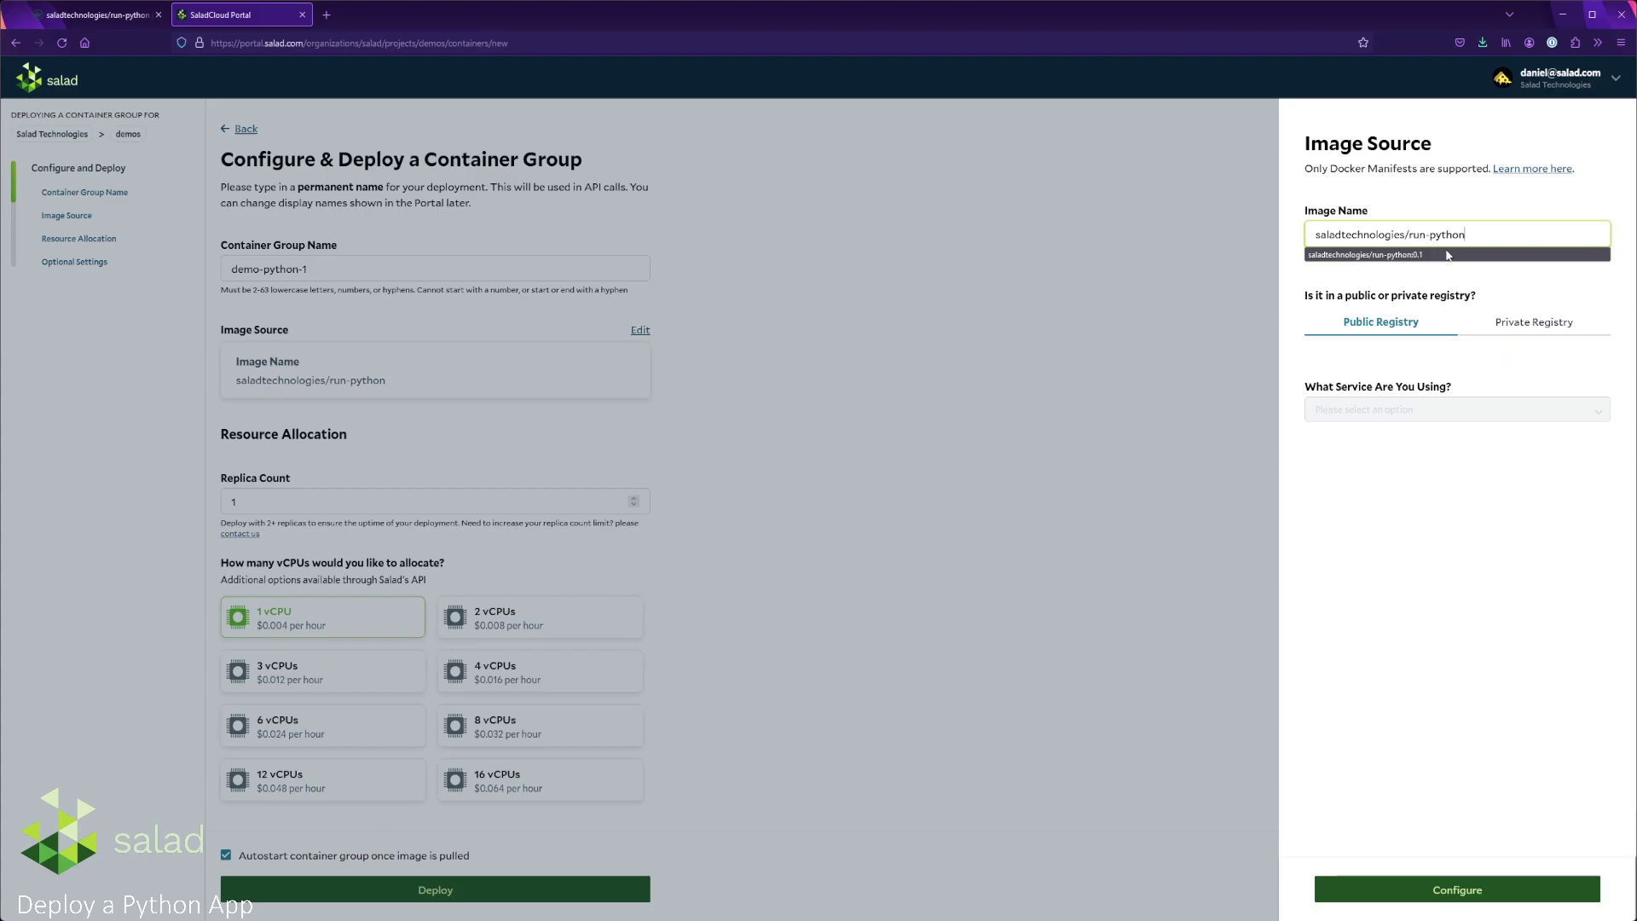
click(1450, 887)
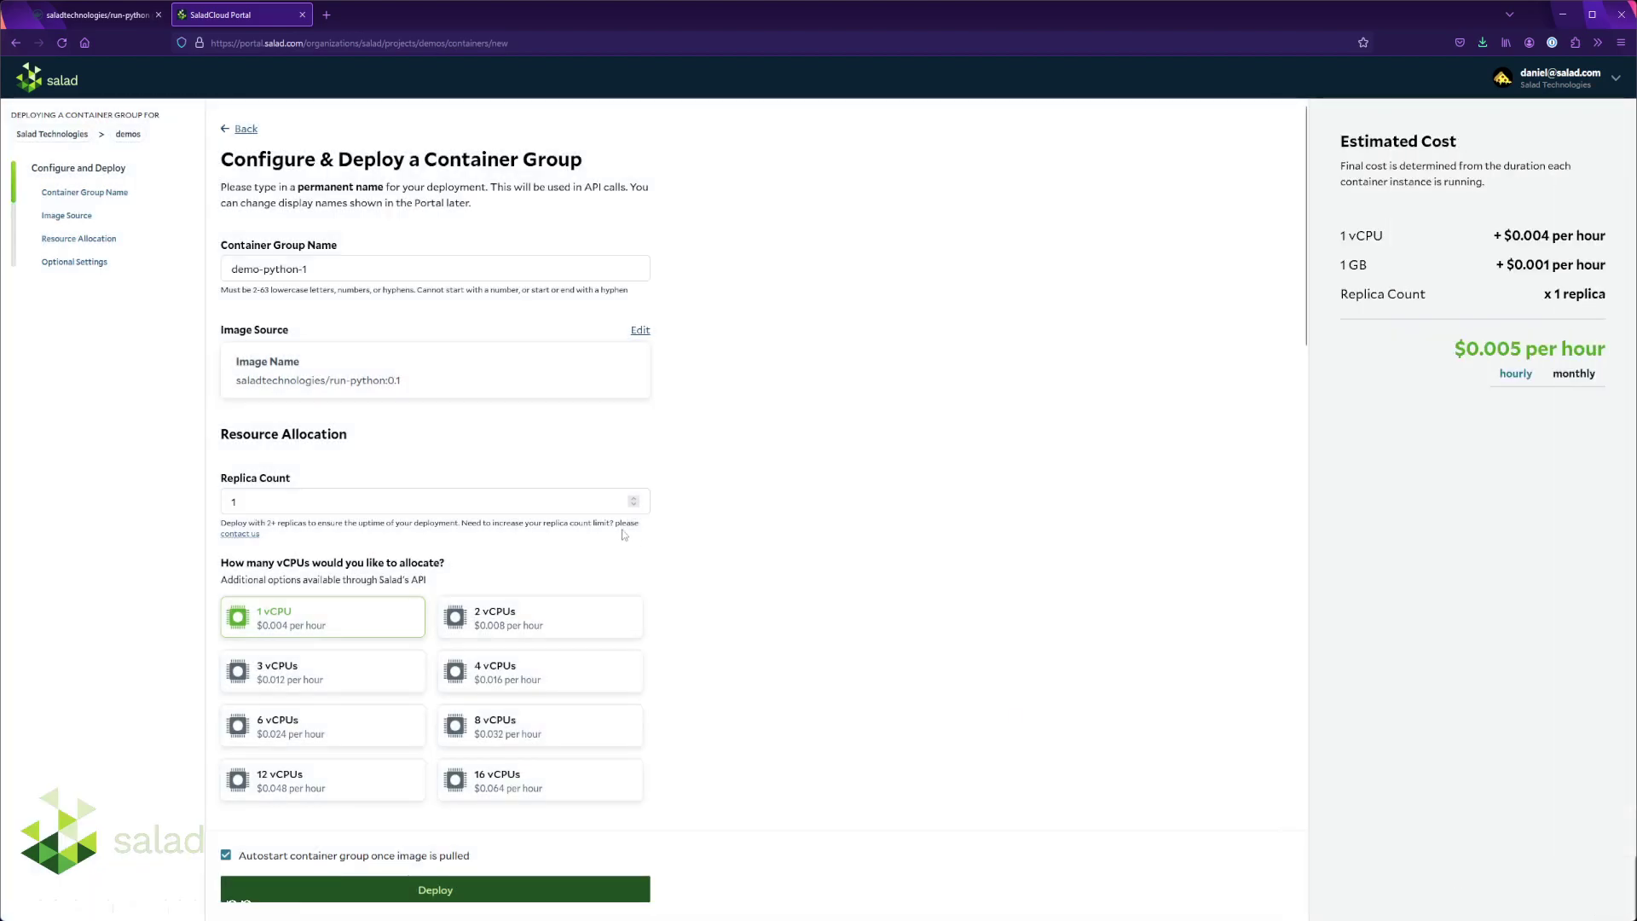
Set the container group's replica count to 5
scroll(492, 456, down, 3)
double_click(235, 333)
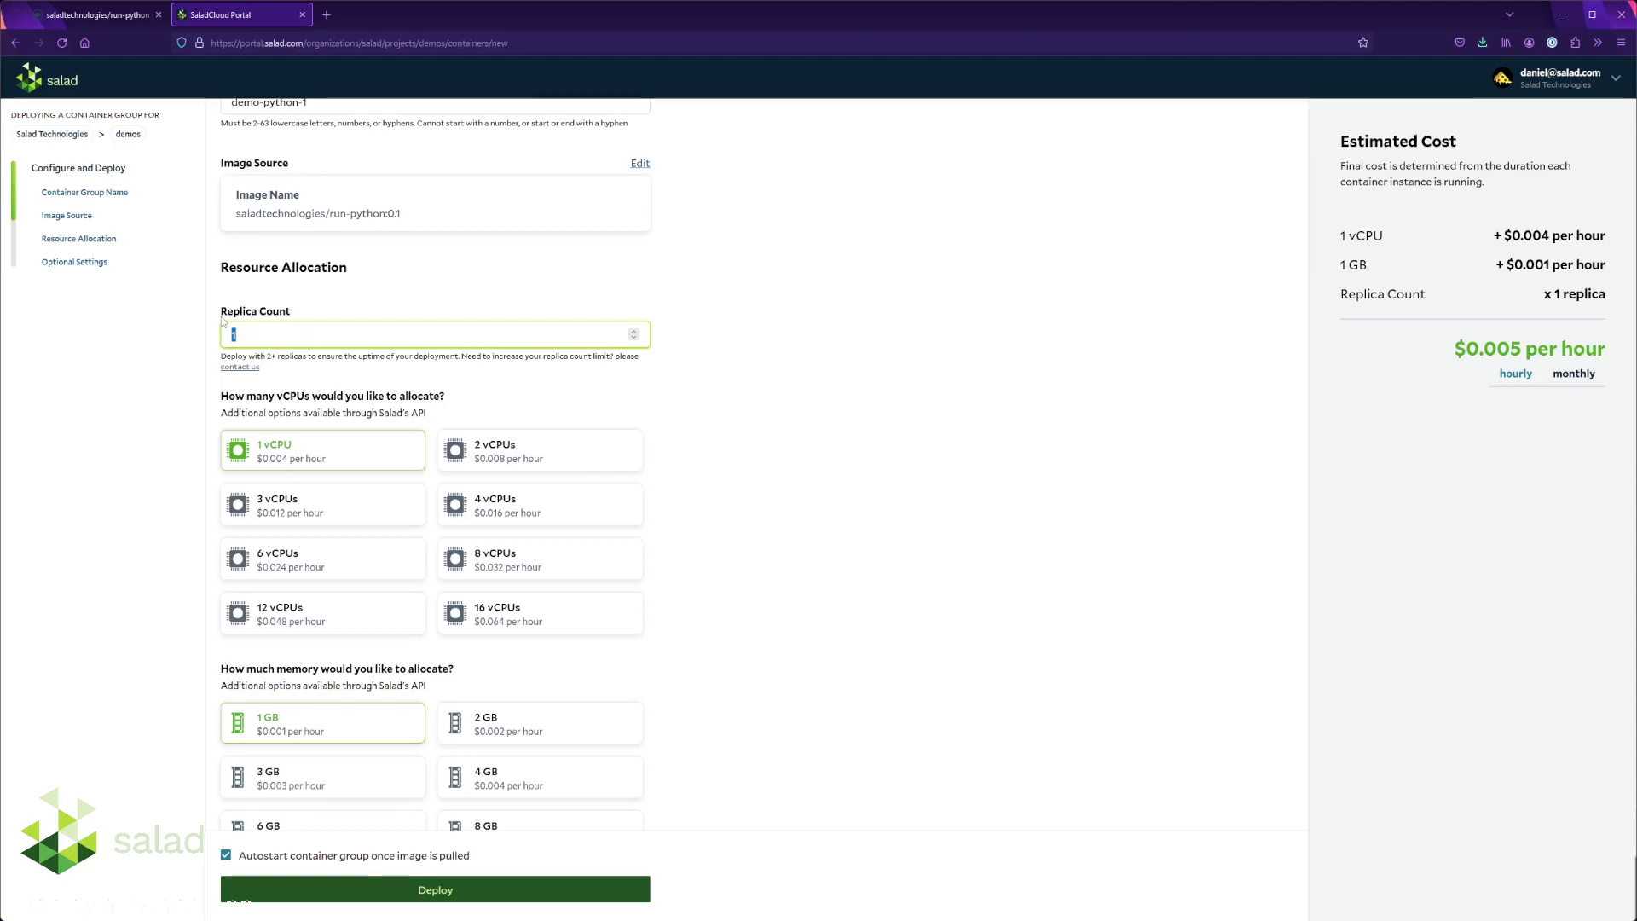
text(5)
click(767, 367)
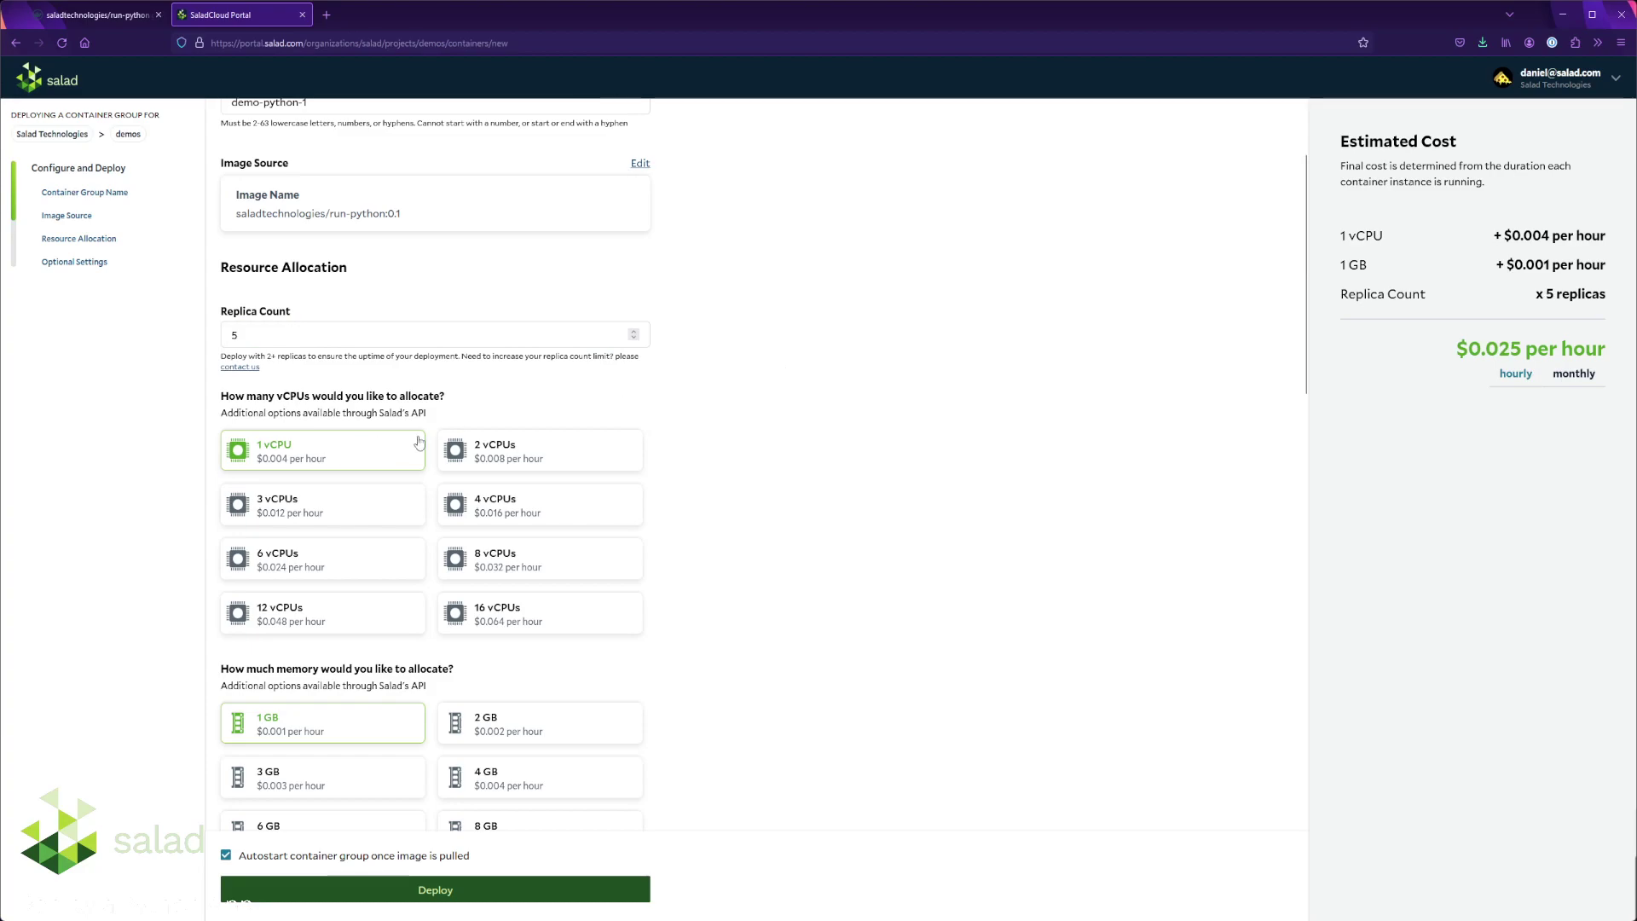
Enable networking for the container group on port 80 with authentication left off, and apply the configuration
scroll(570, 422, down, 2)
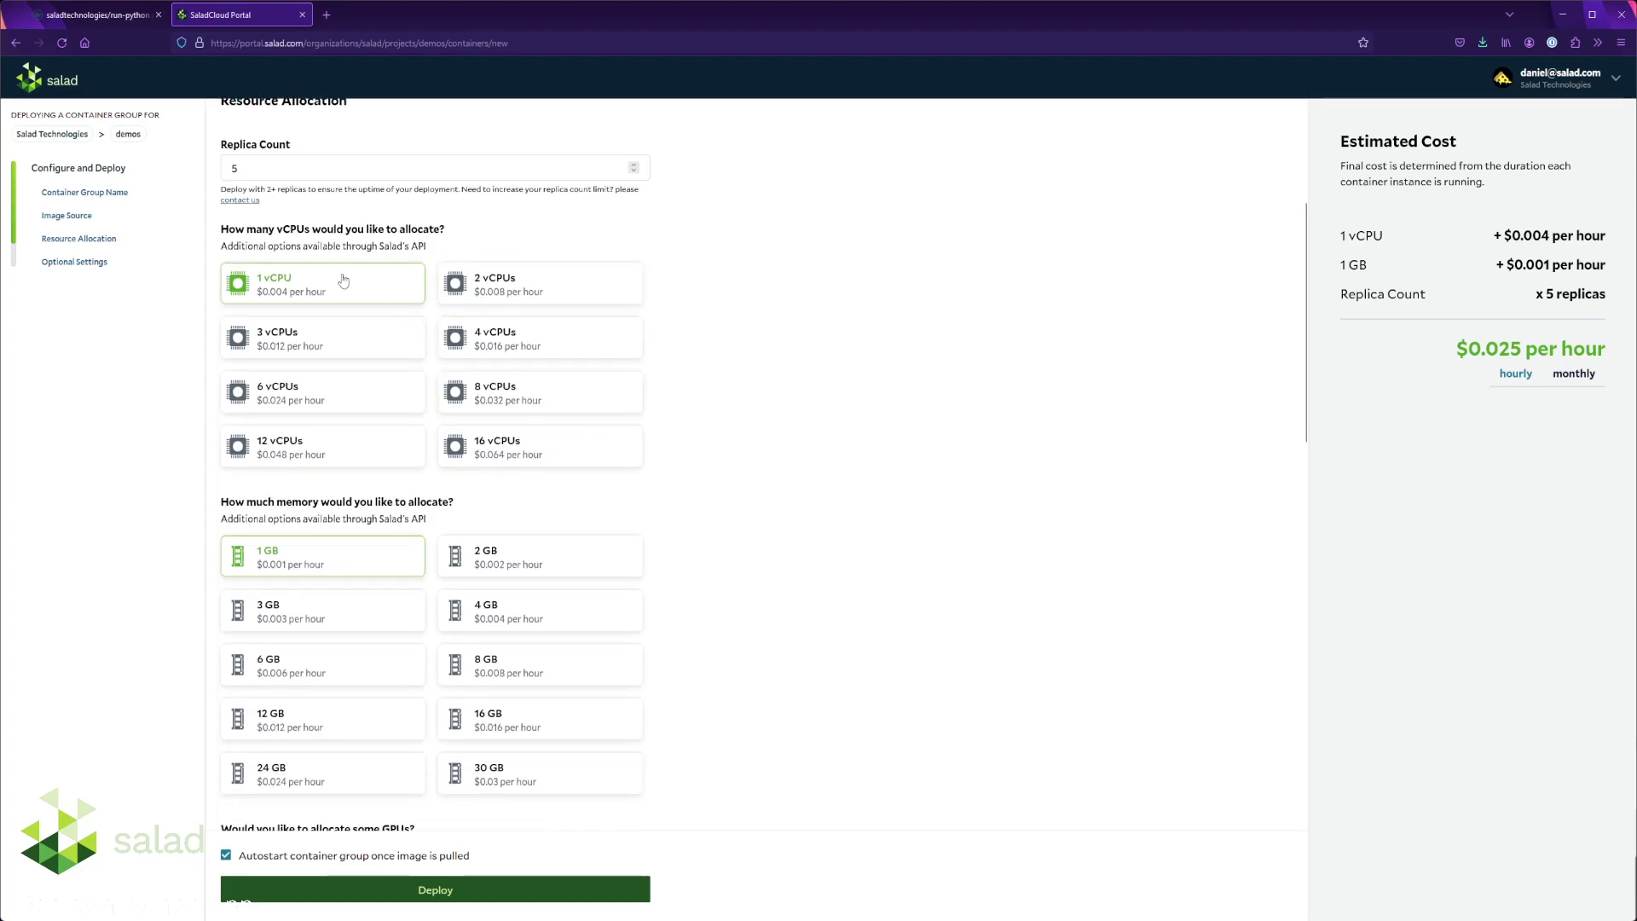
scroll(349, 278, down, 4)
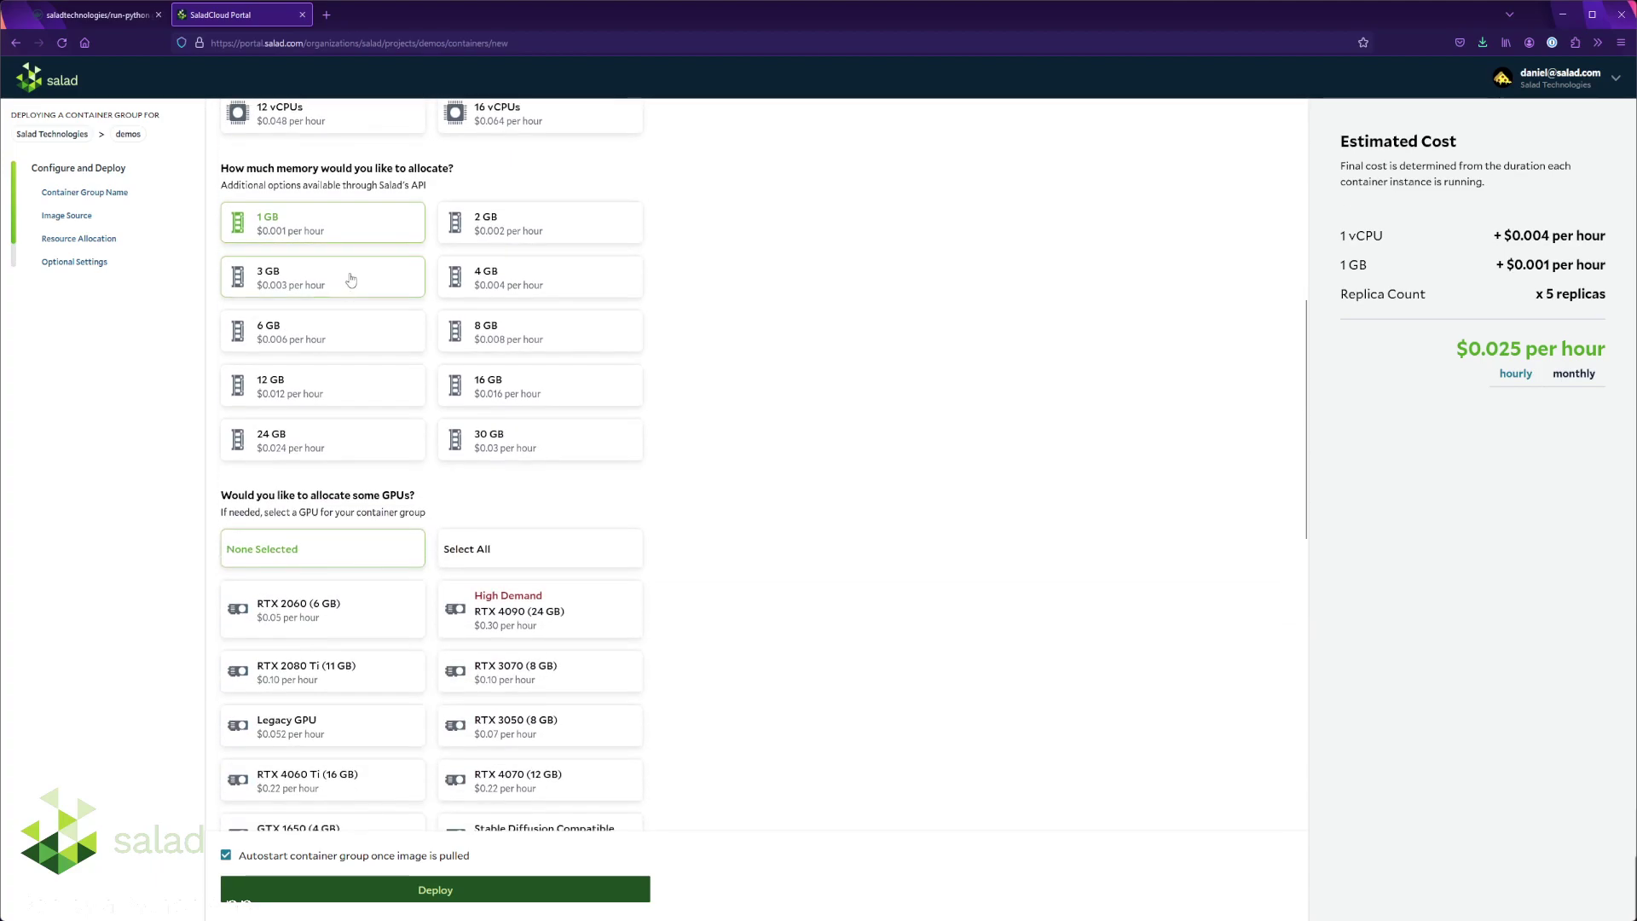
scroll(371, 254, down, 5)
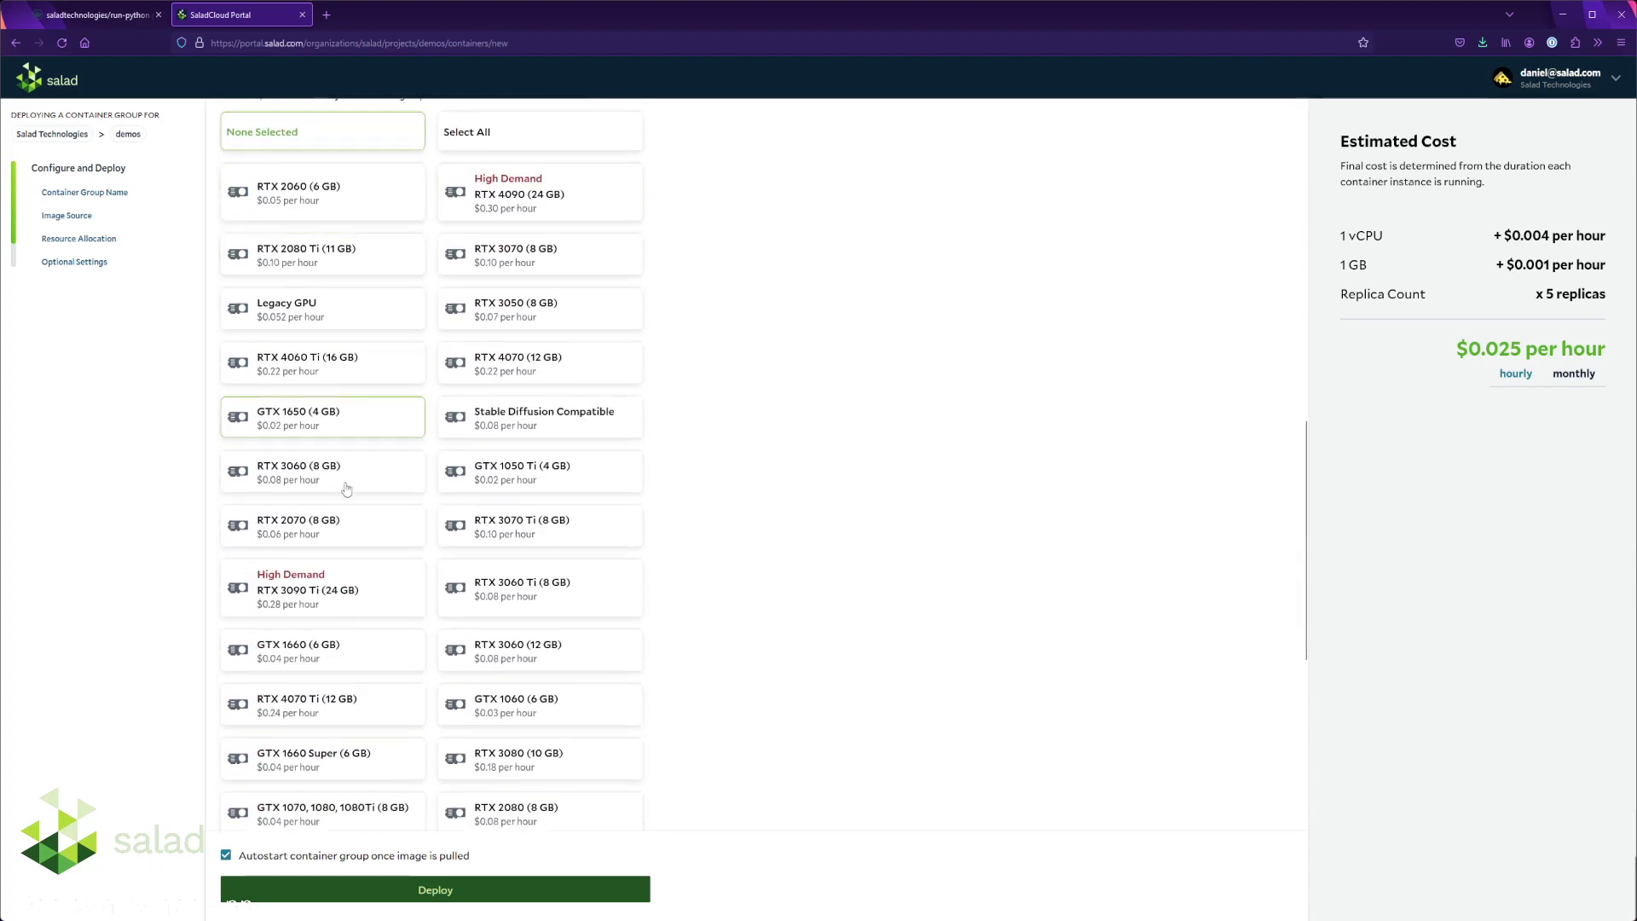
scroll(460, 409, down, 6)
scroll(451, 392, down, 2)
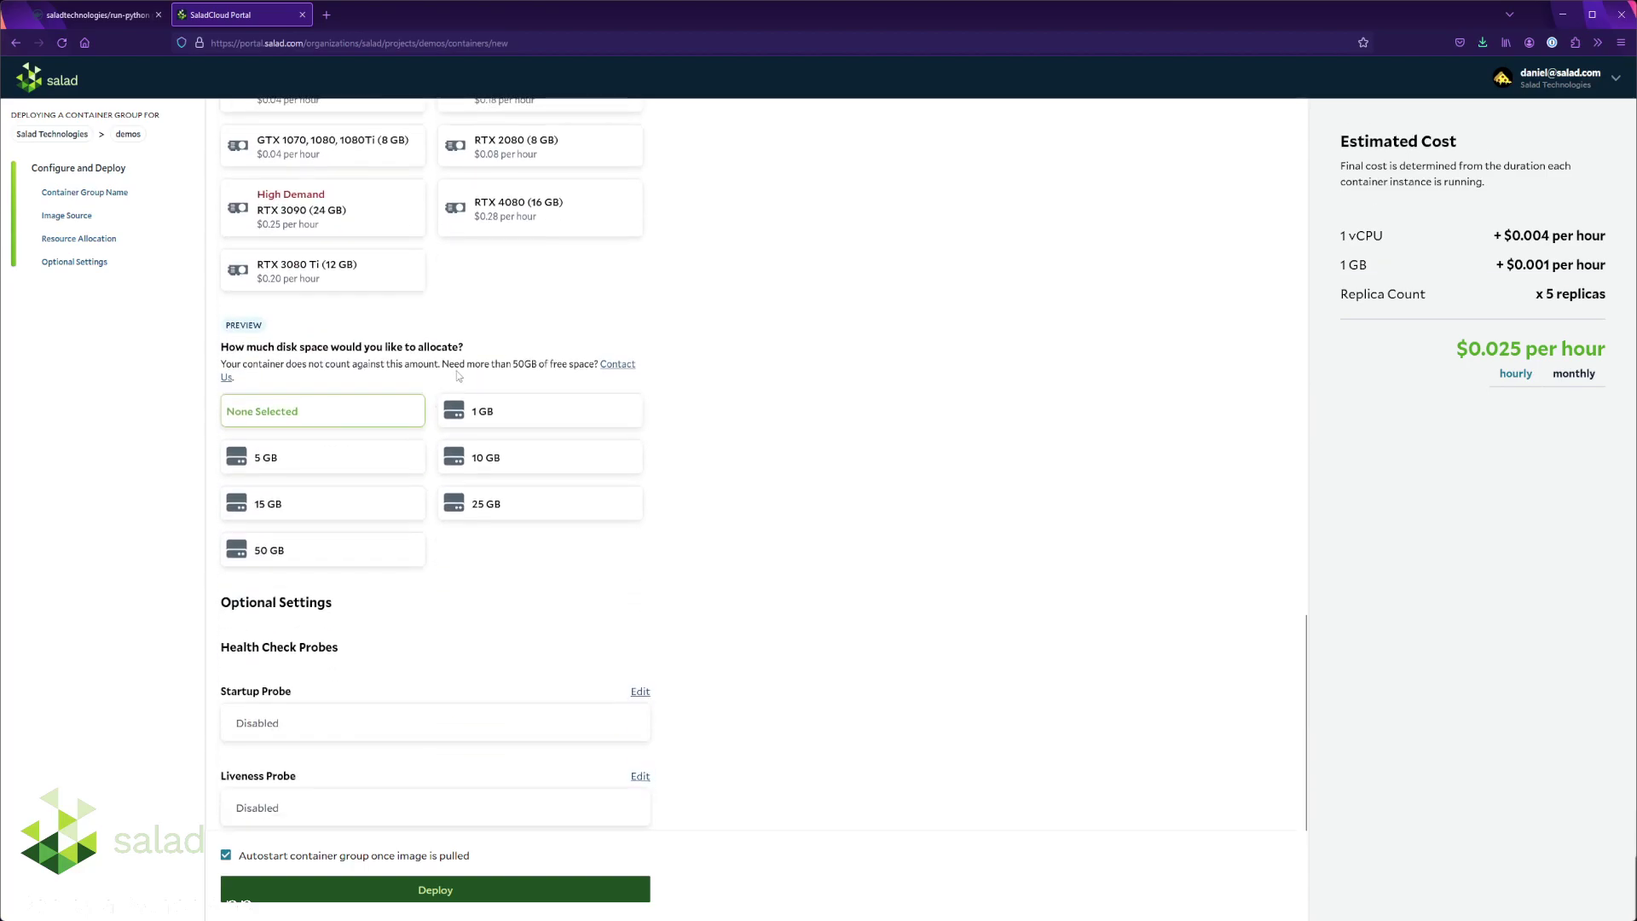
scroll(512, 384, down, 4)
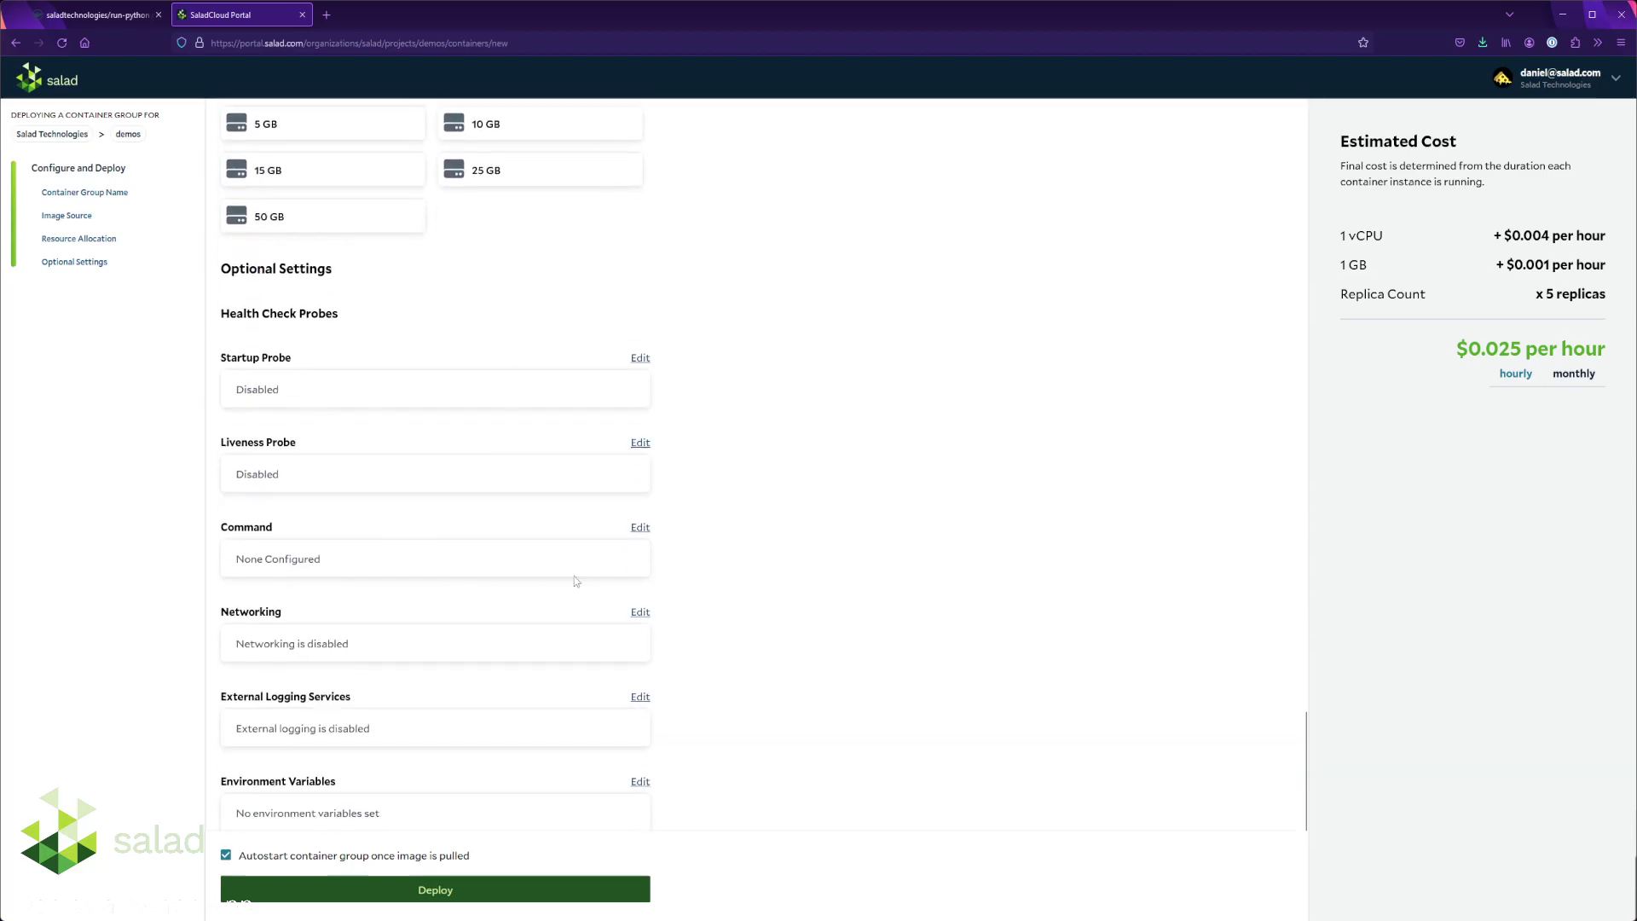
click(641, 612)
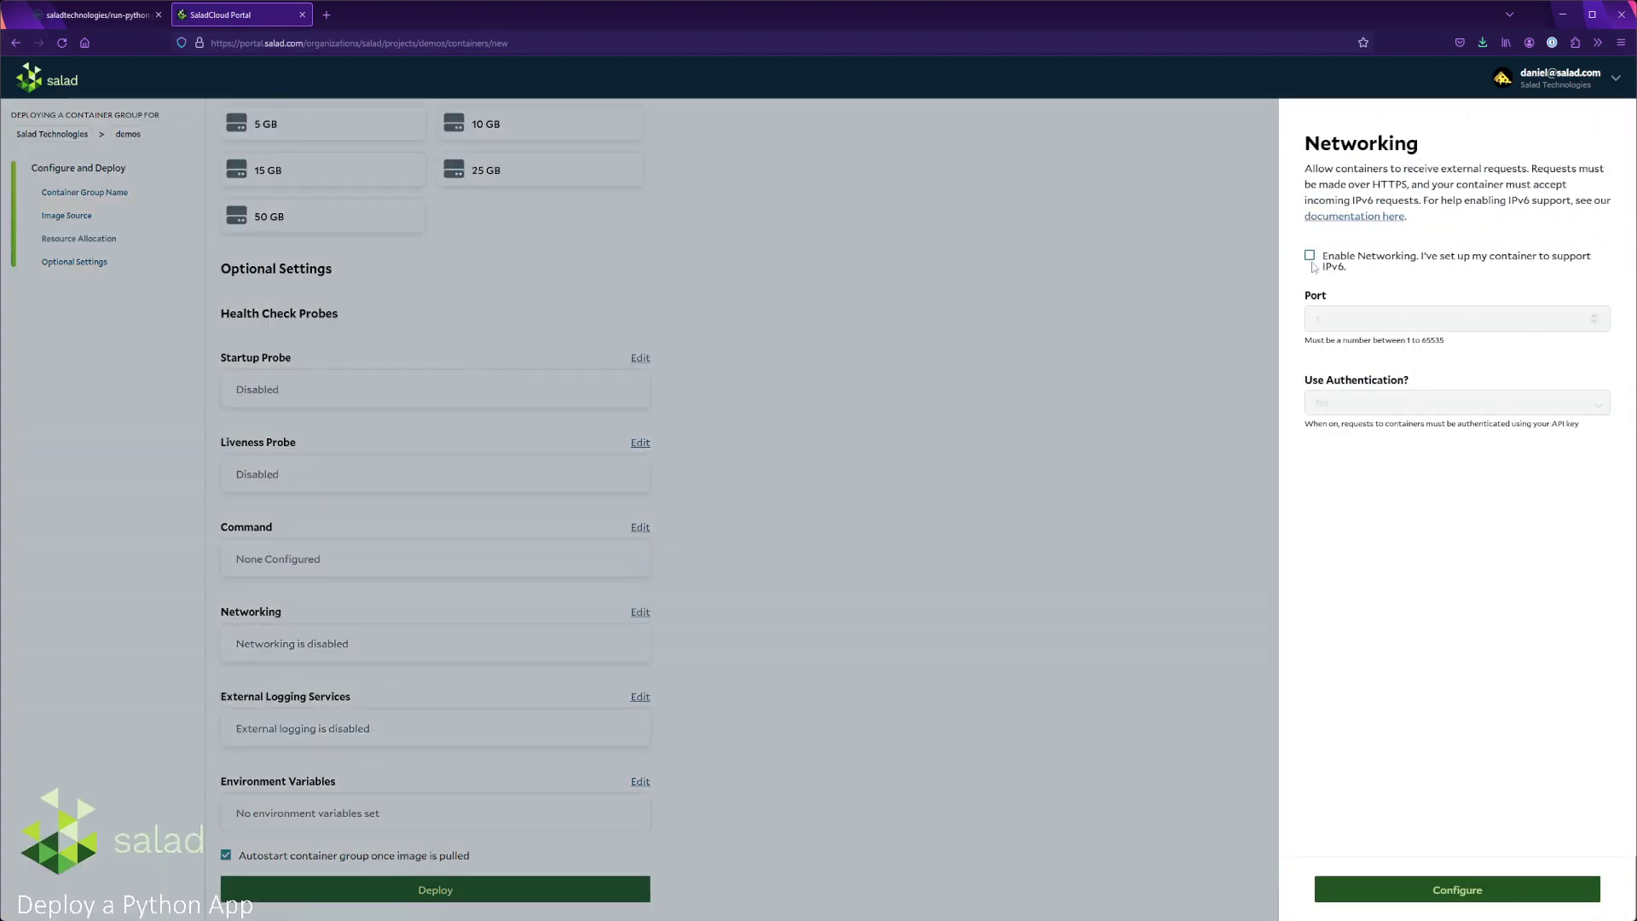
click(1310, 256)
double_click(1320, 319)
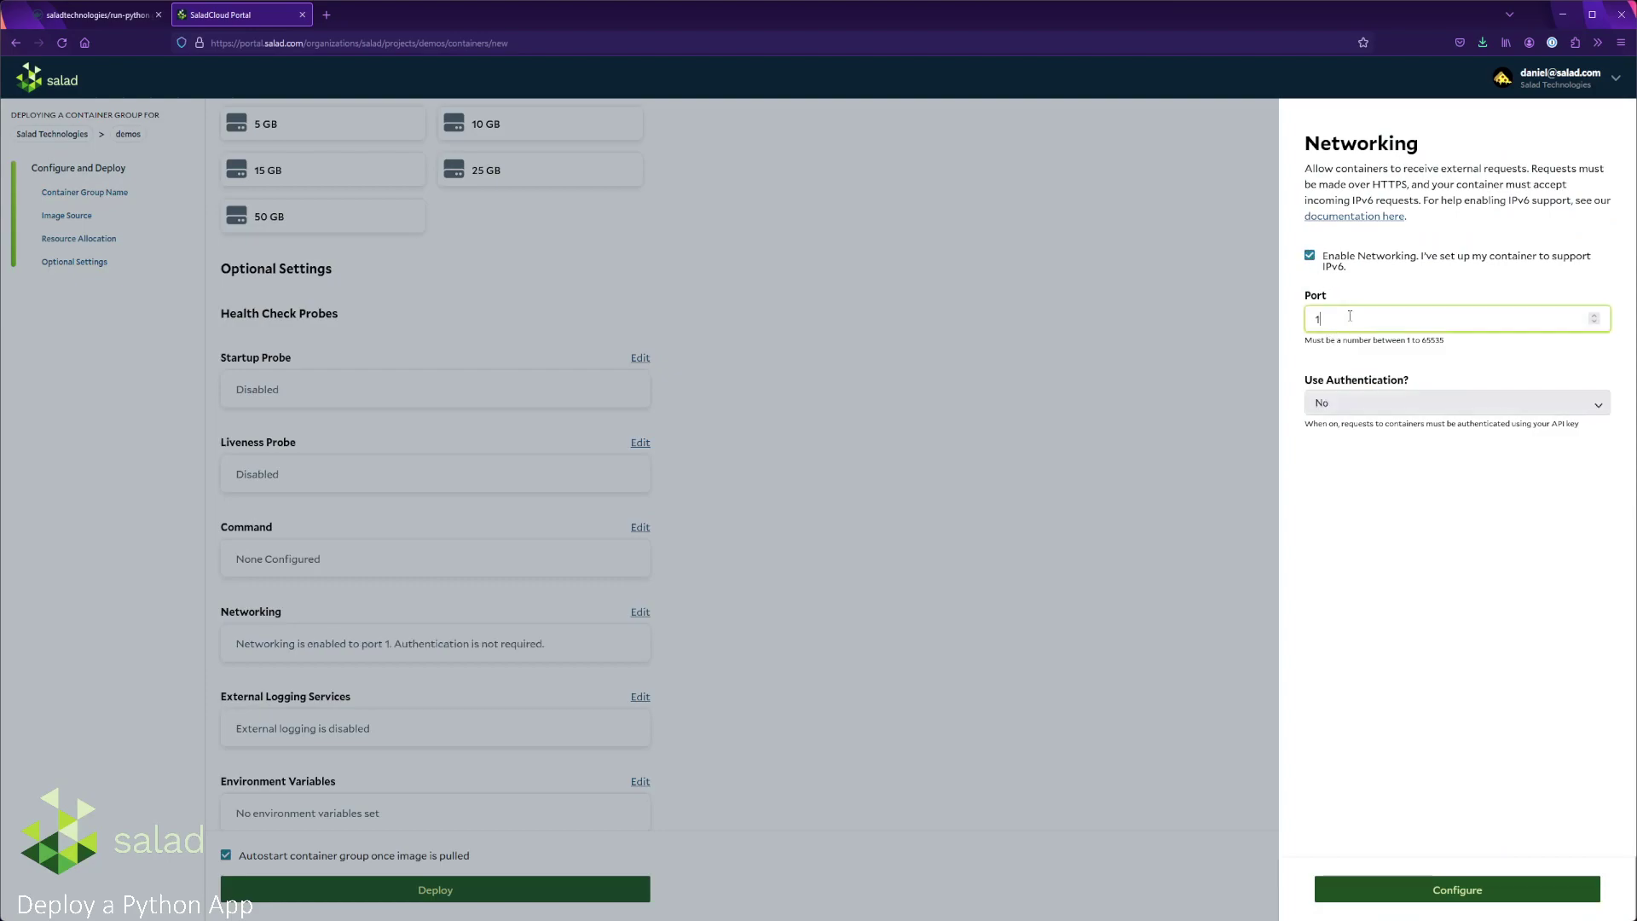
text(80)
click(1566, 538)
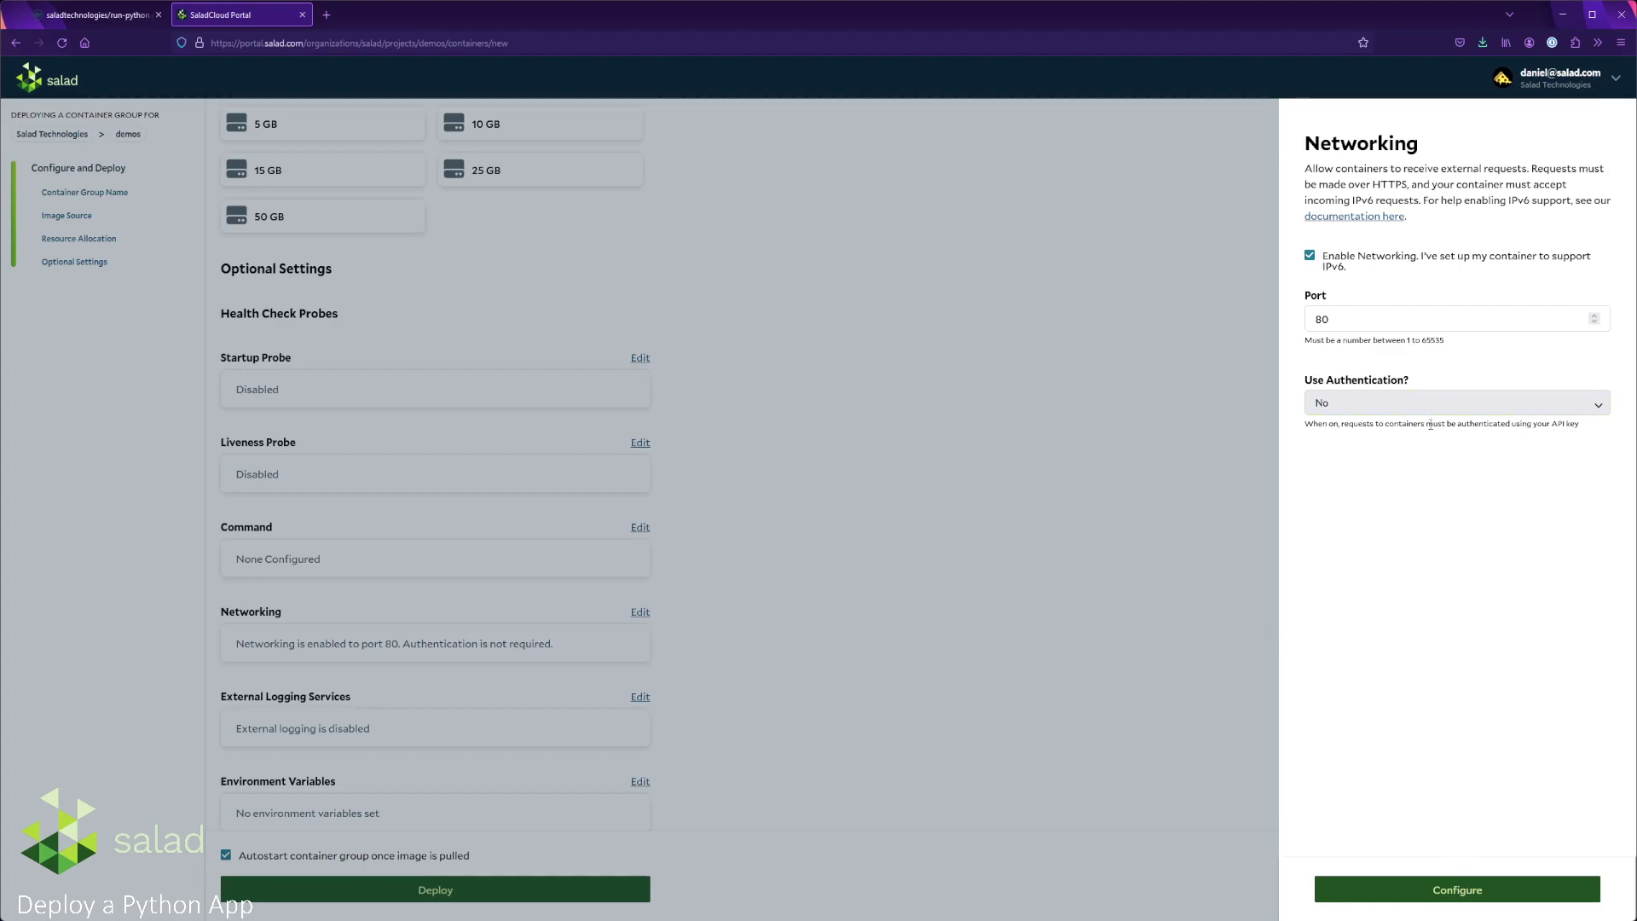
click(1457, 889)
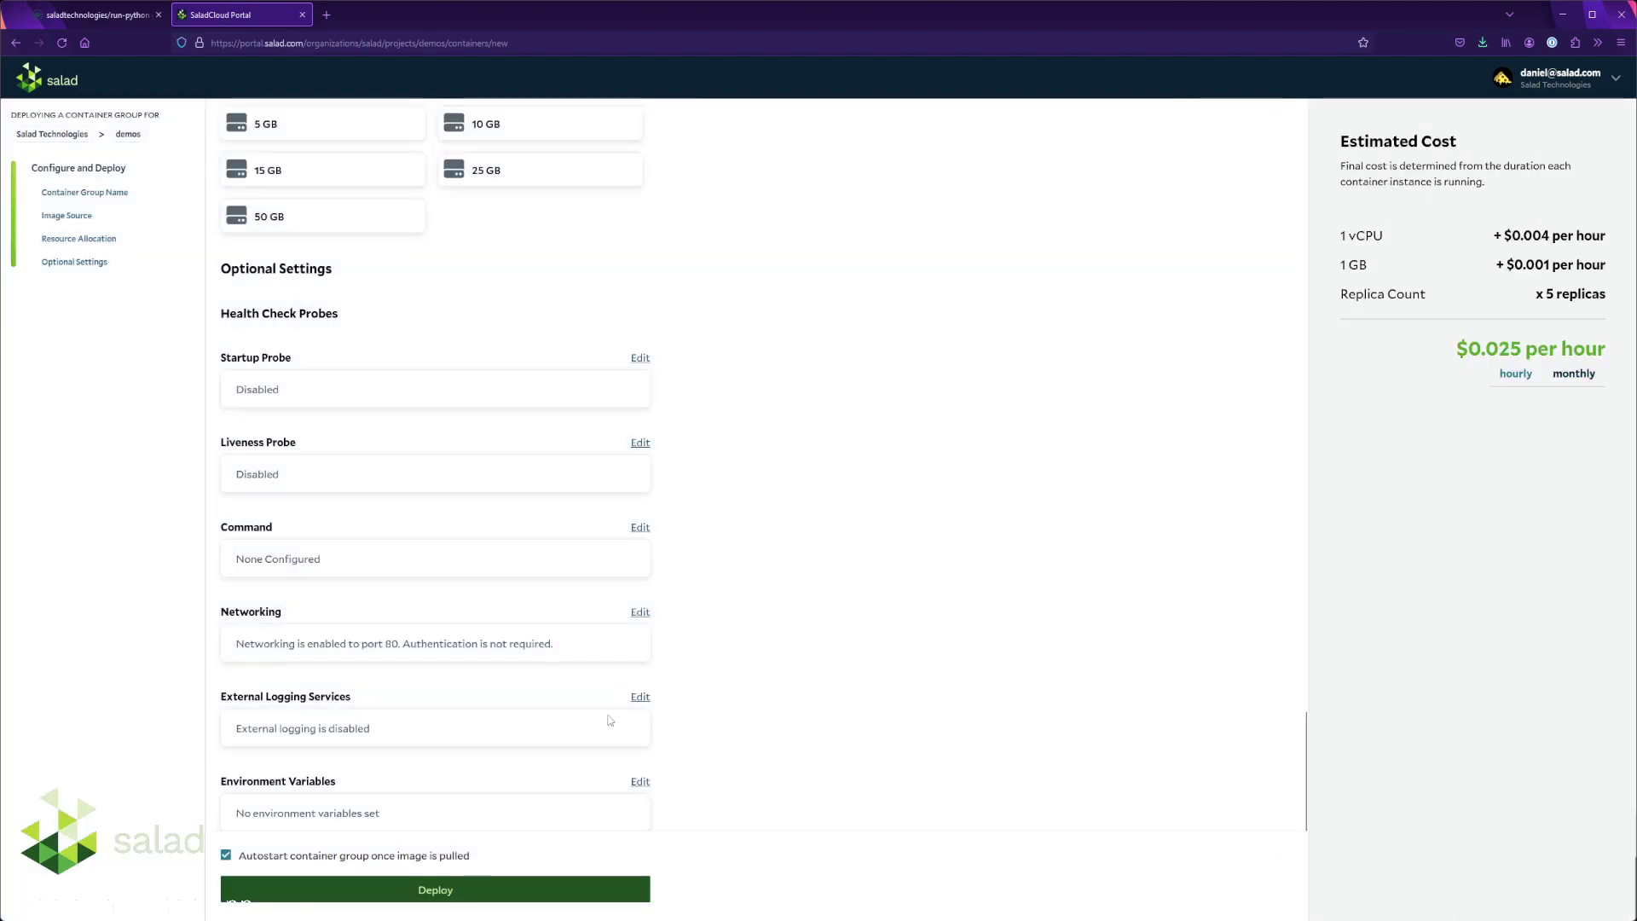
Deploy the configured demo-python-1 container group
scroll(527, 555, down, 1)
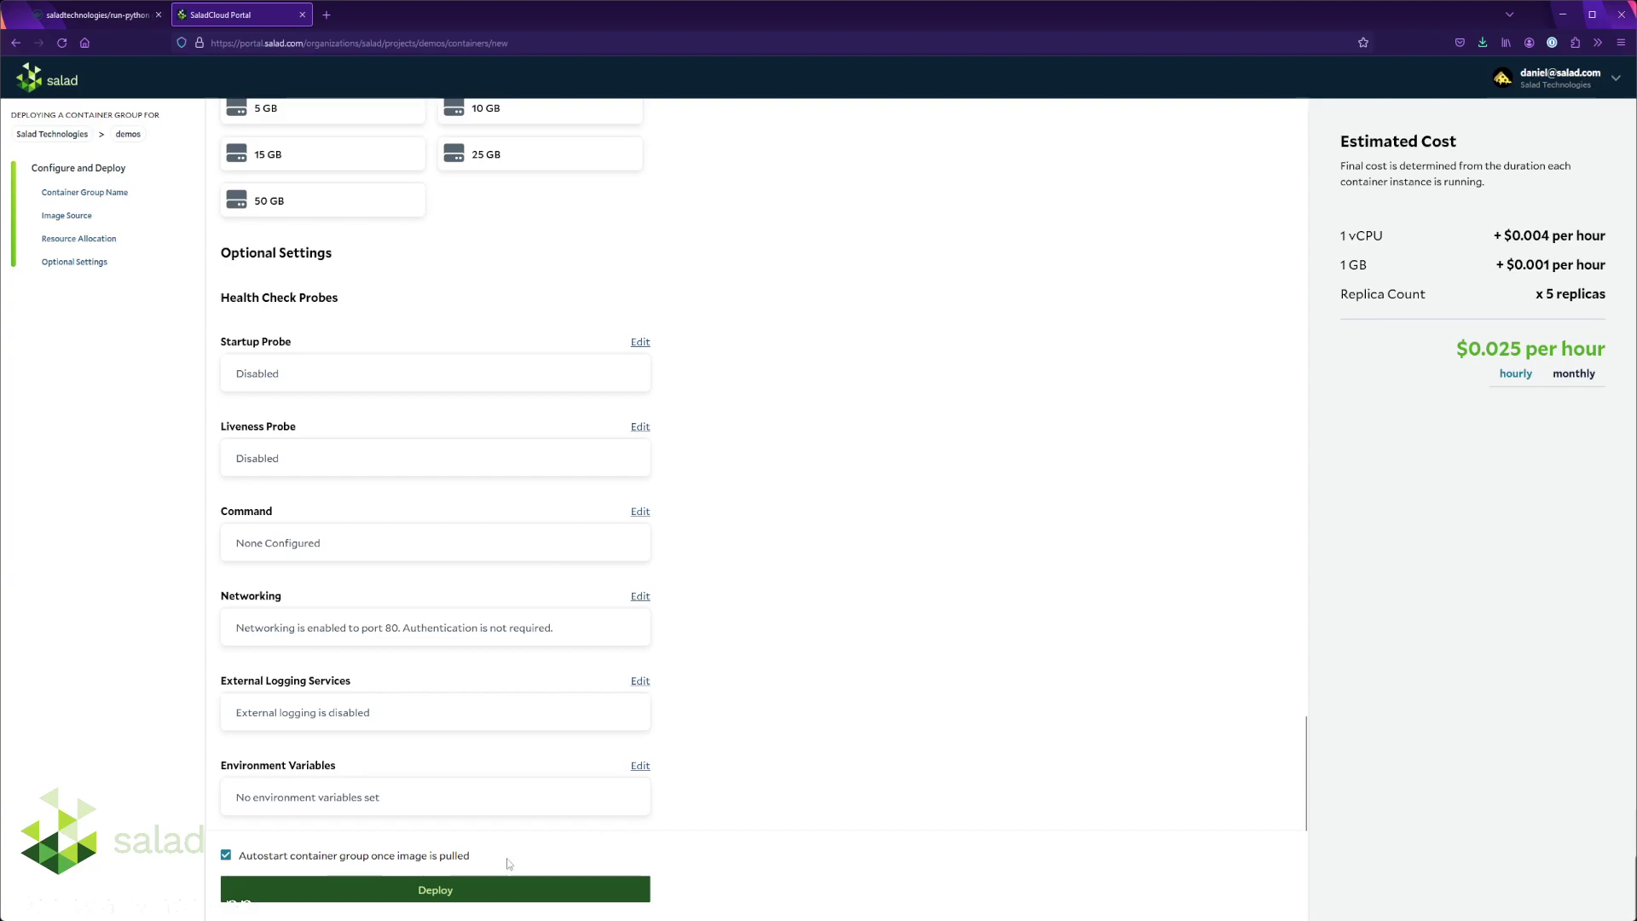
click(479, 891)
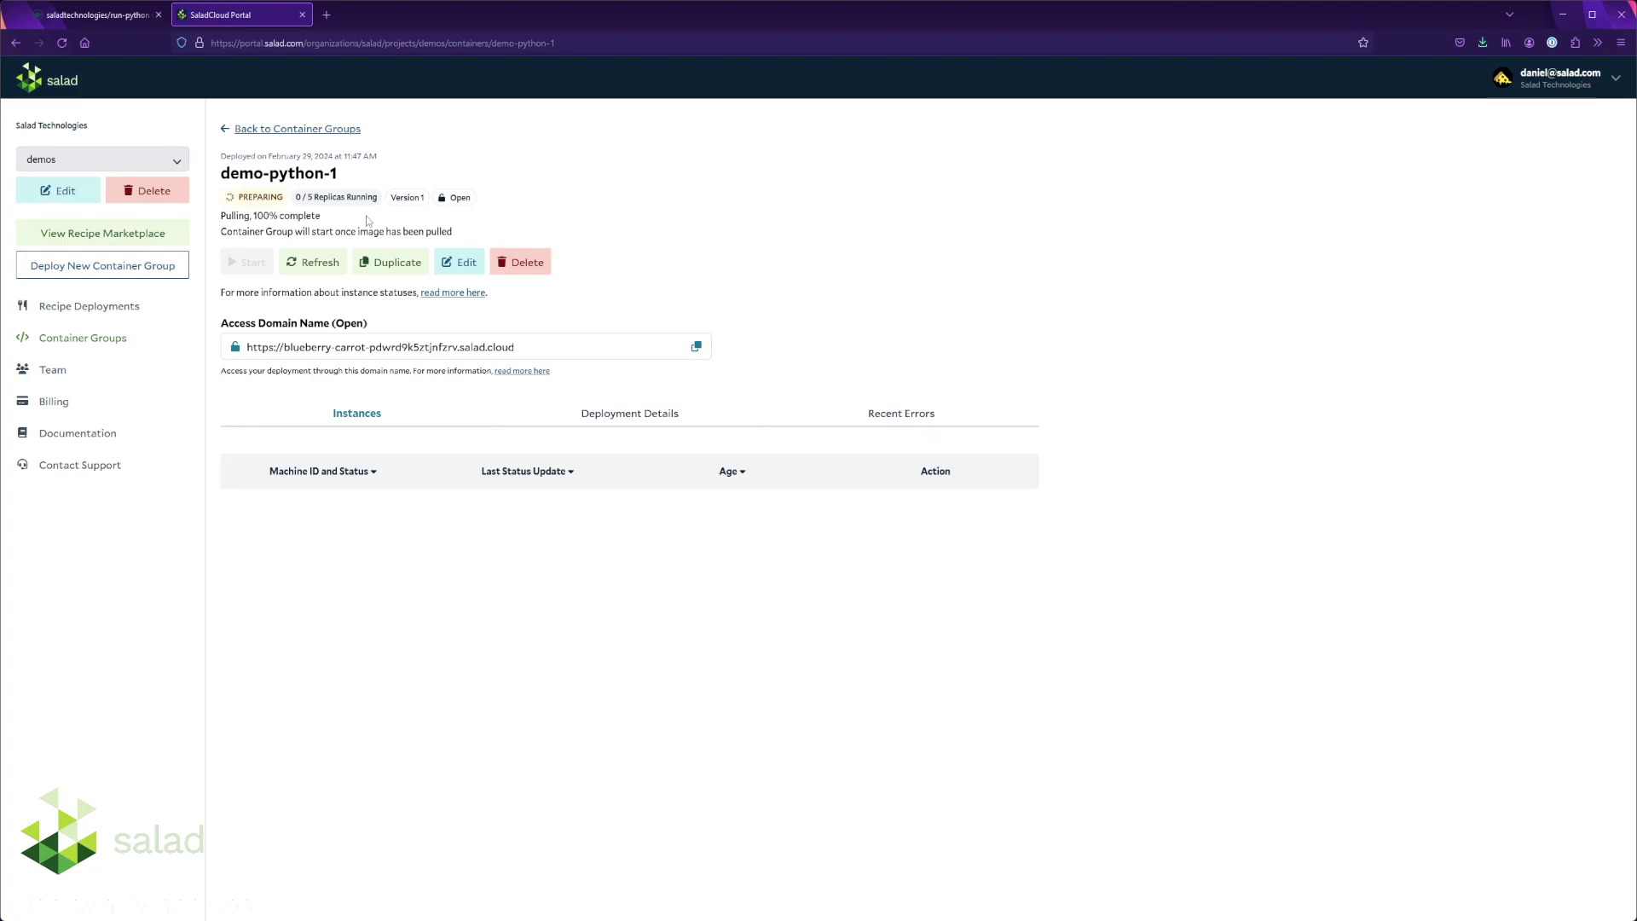
Review the deployment details of demo-python-1, including its image source, allocated resources and networking
click(677, 412)
scroll(760, 330, down, 2)
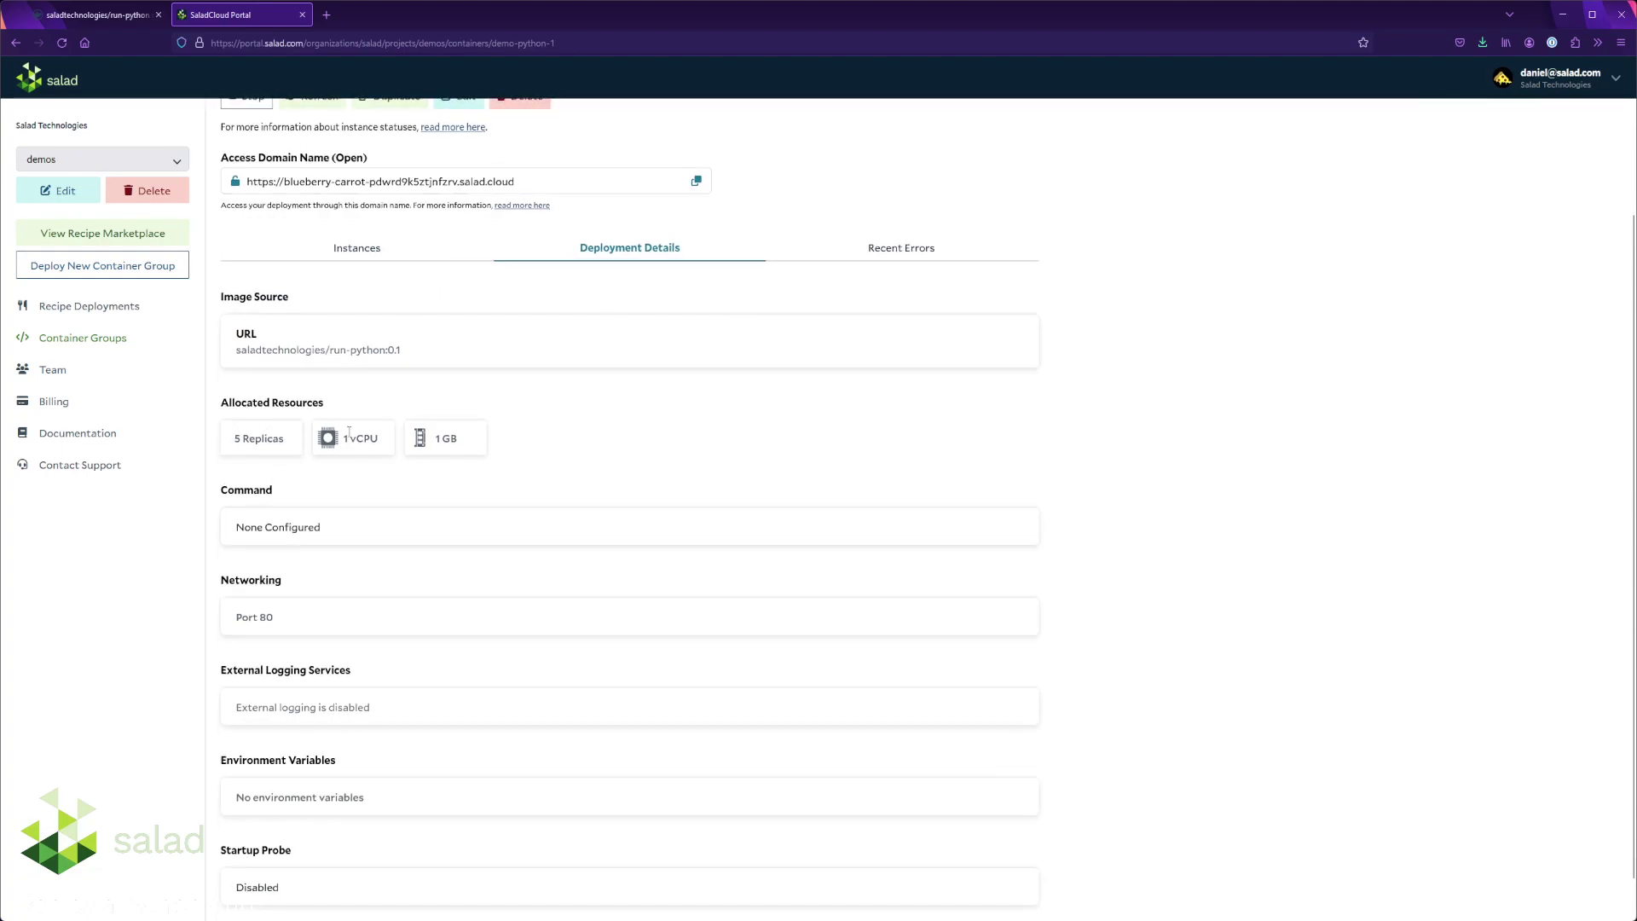
drag(294, 627, 558, 610)
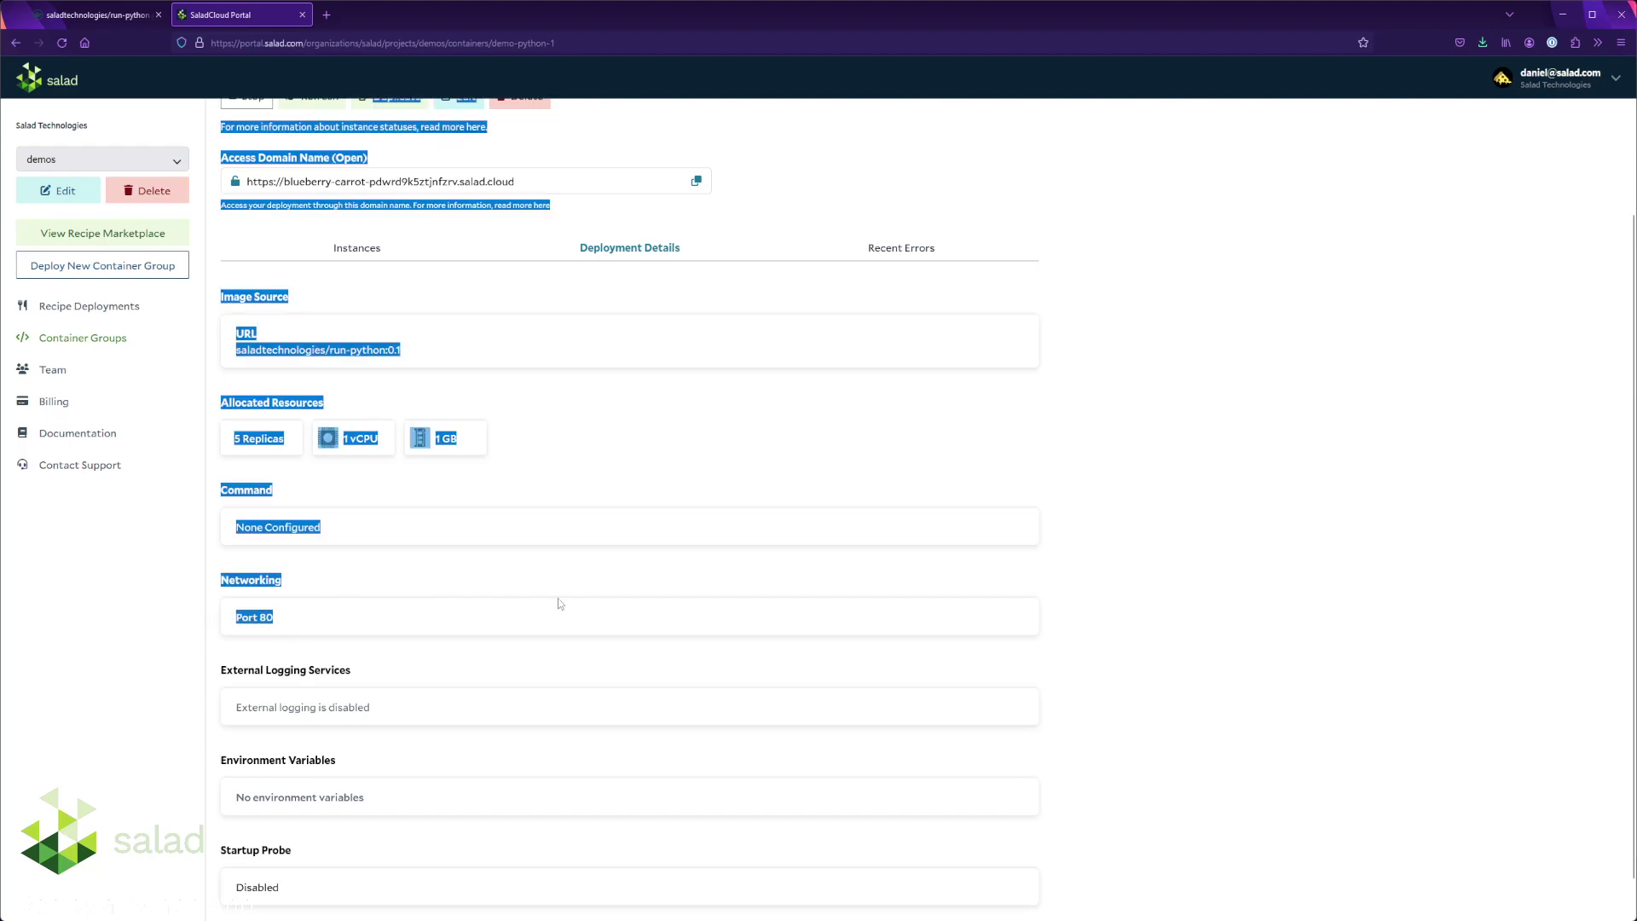
click(542, 511)
scroll(886, 299, up, 2)
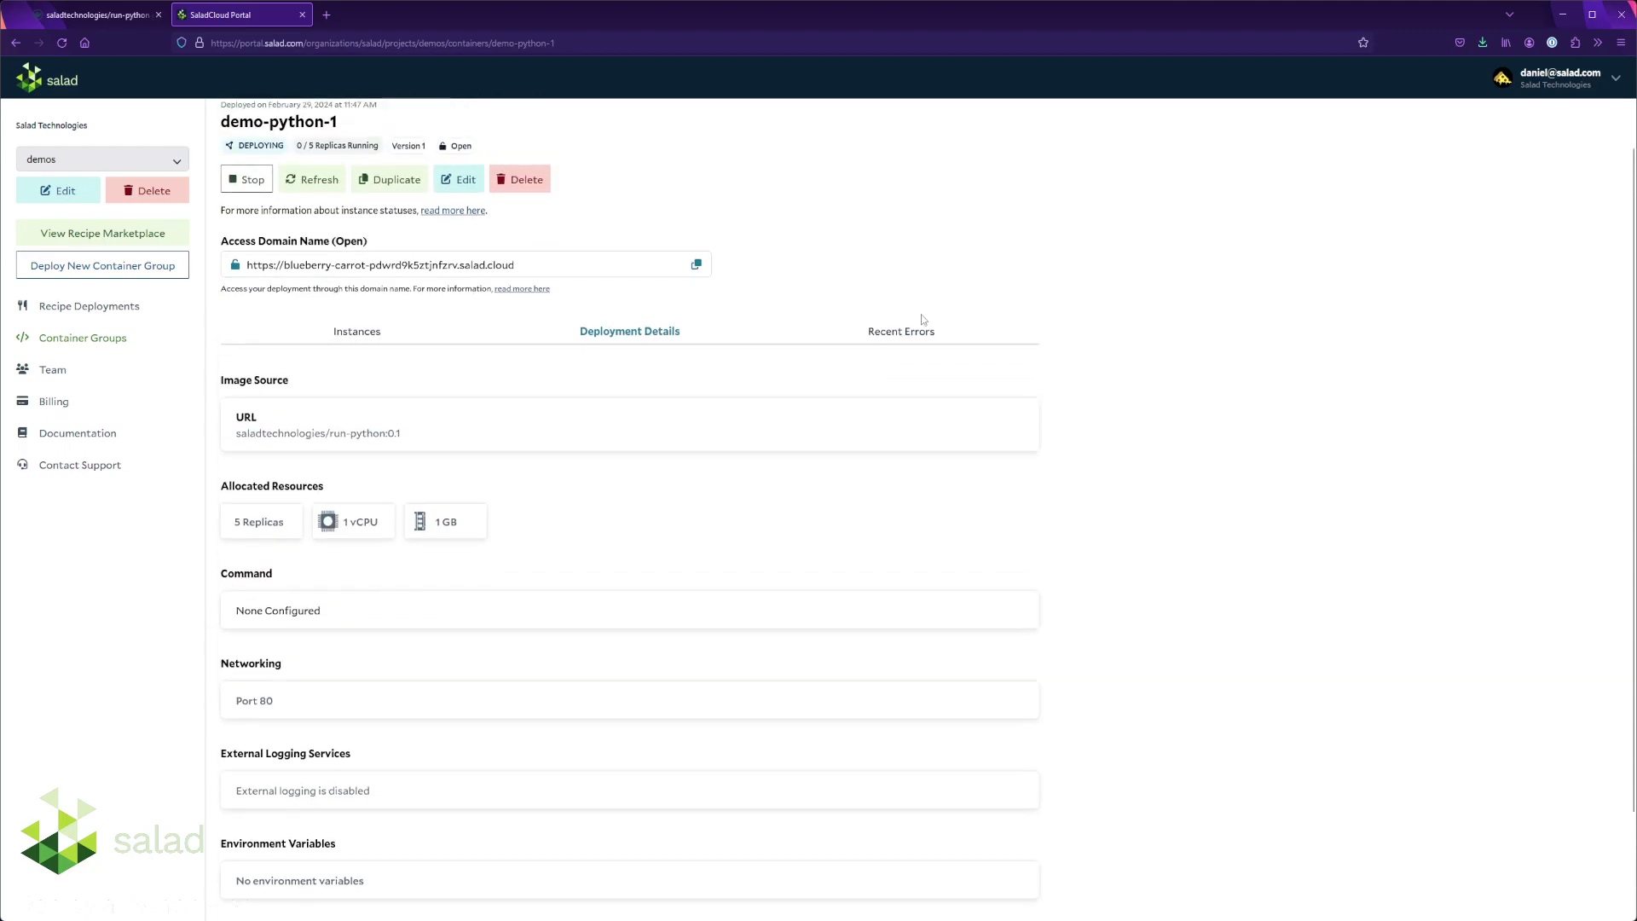
Try a replica count of 10 in the edit form of demo-python-1 and return to the container group without saving
click(471, 180)
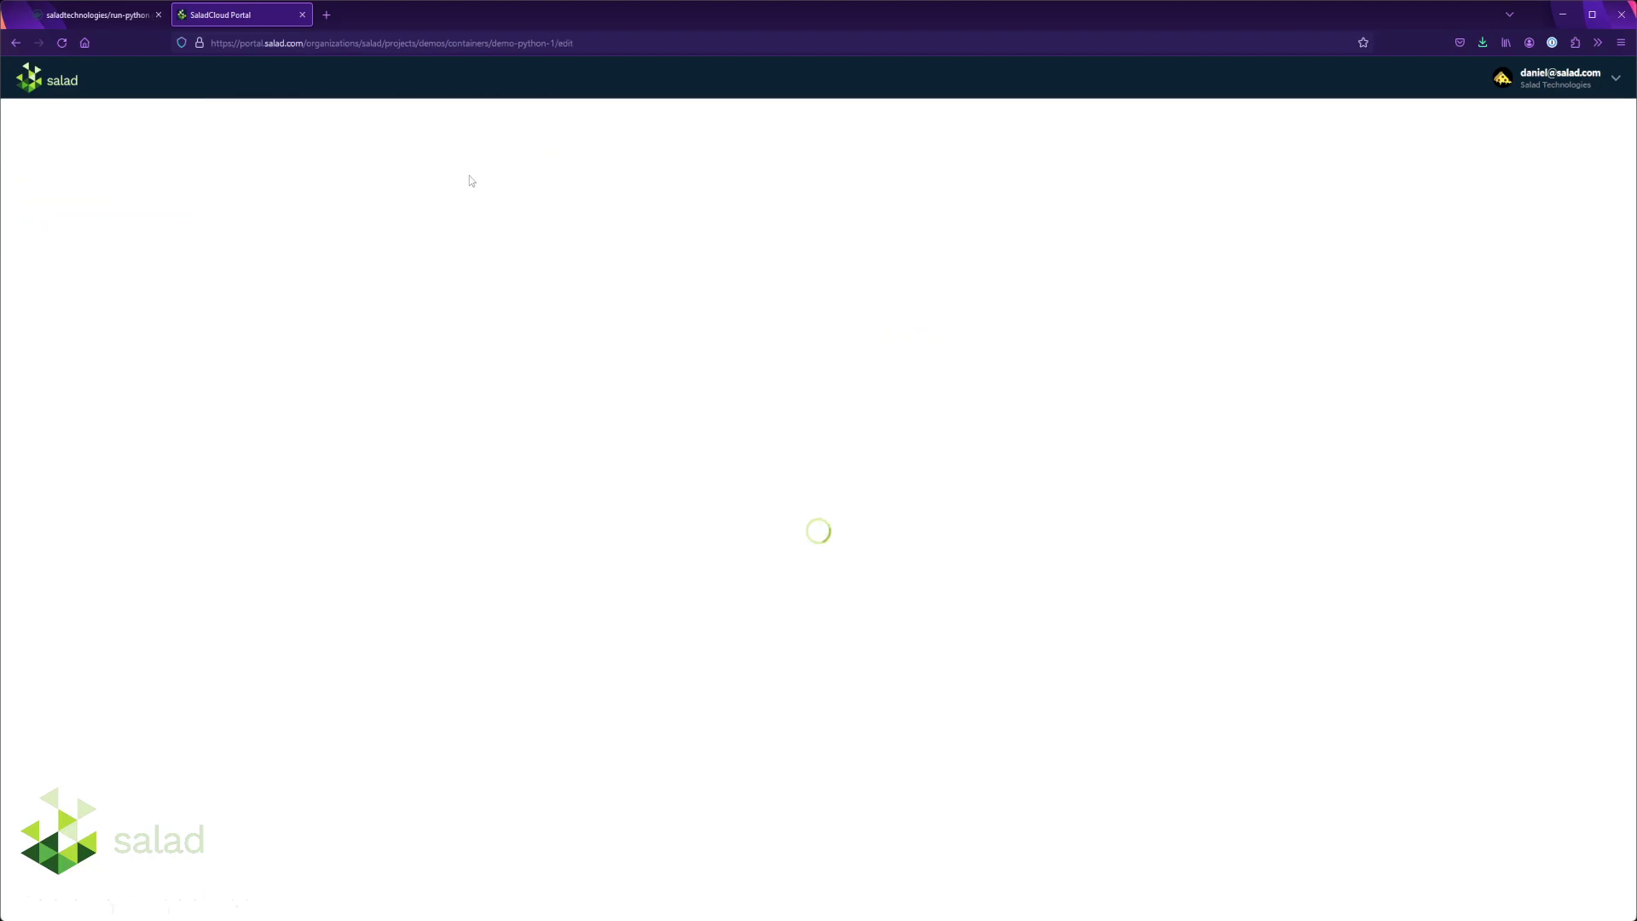
double_click(324, 607)
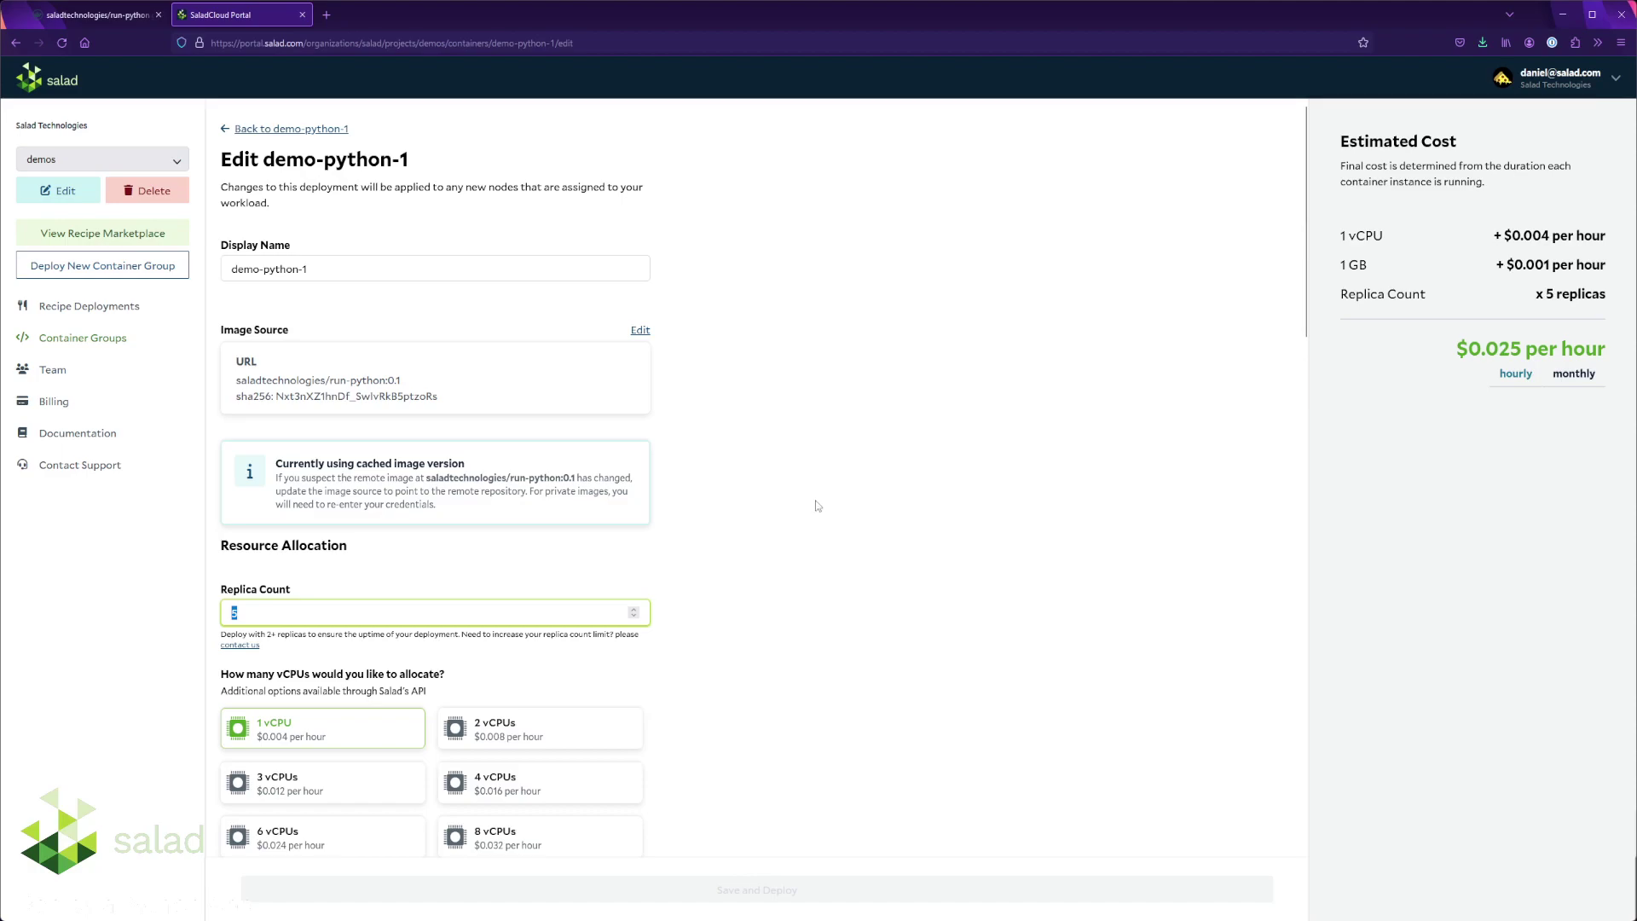
text(10)
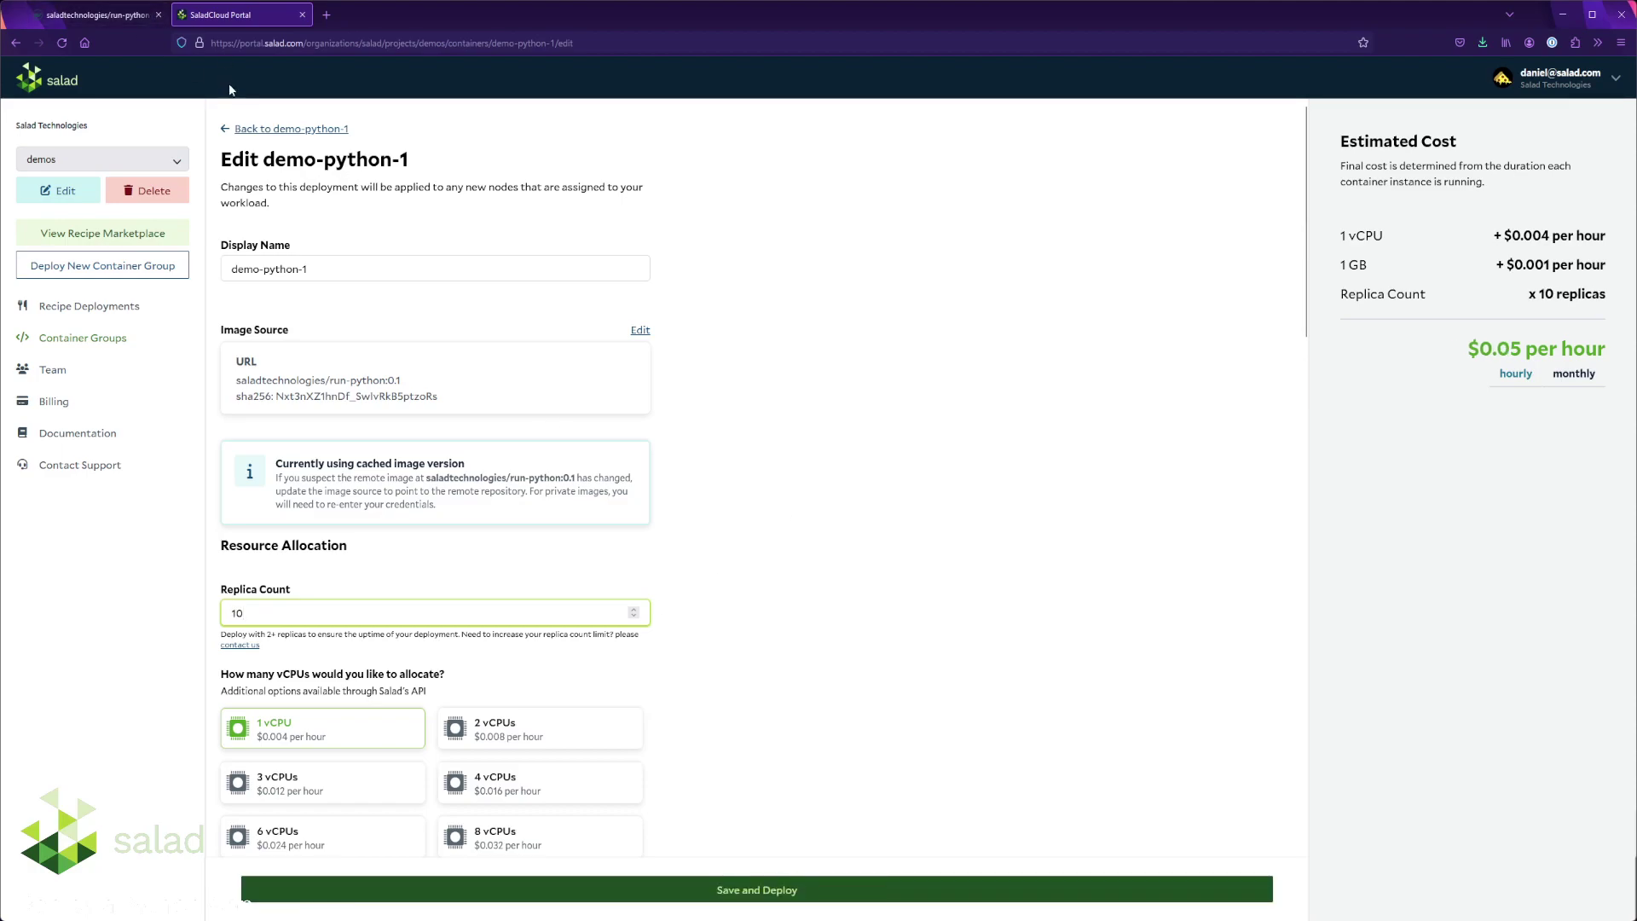
click(230, 129)
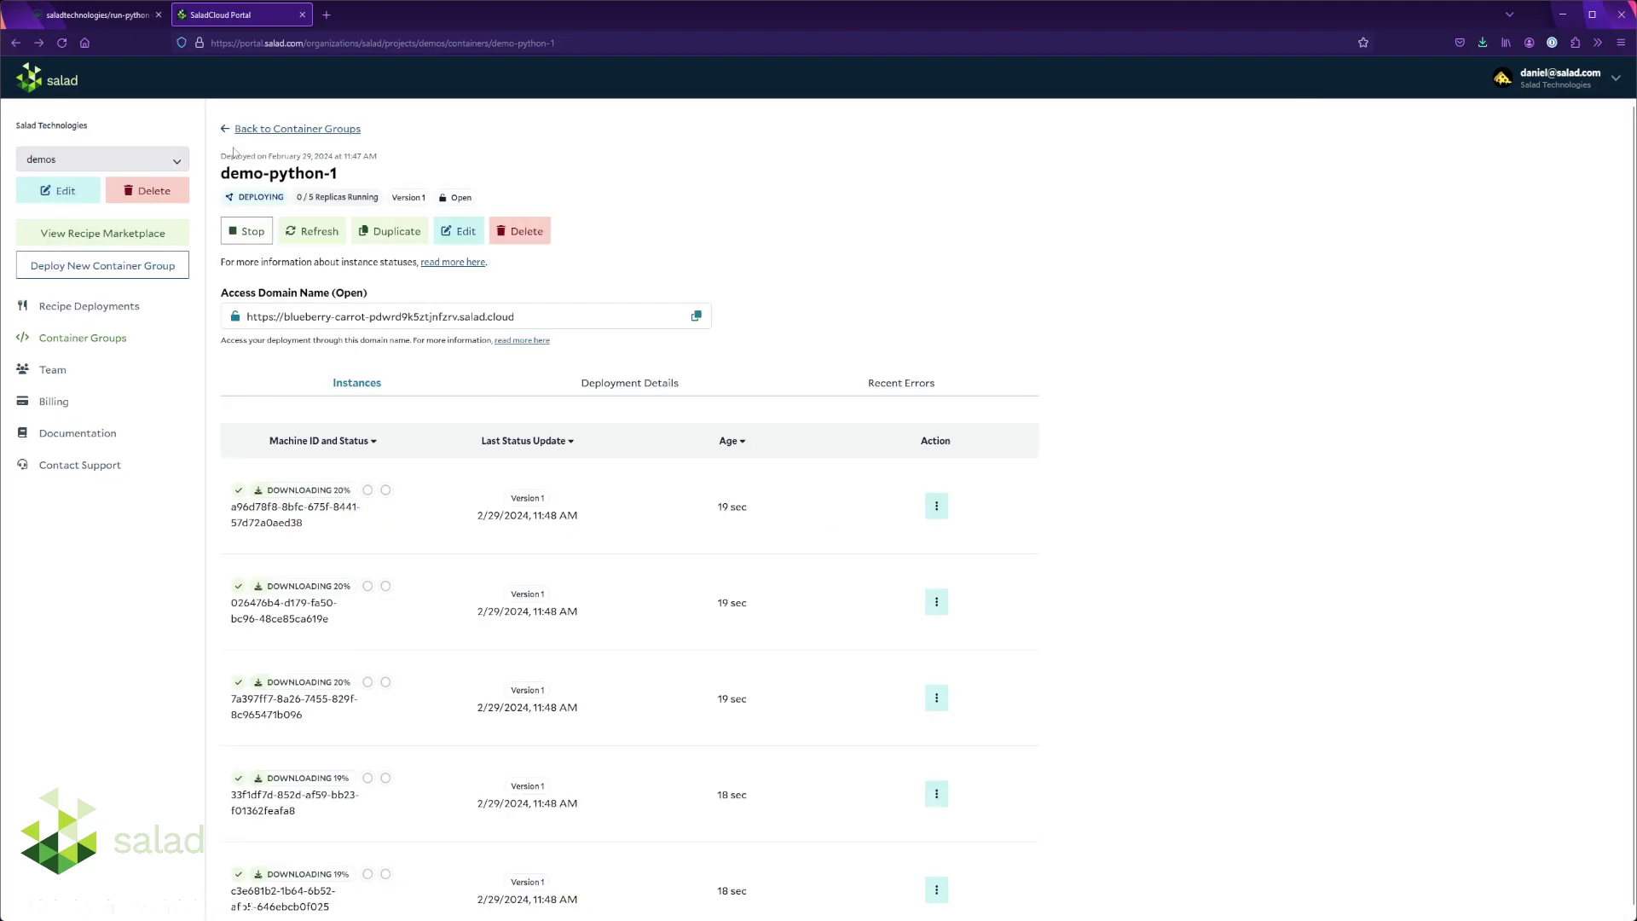
Copy the container group's access domain name and open it in a new browser tab
scroll(963, 309, down, 1)
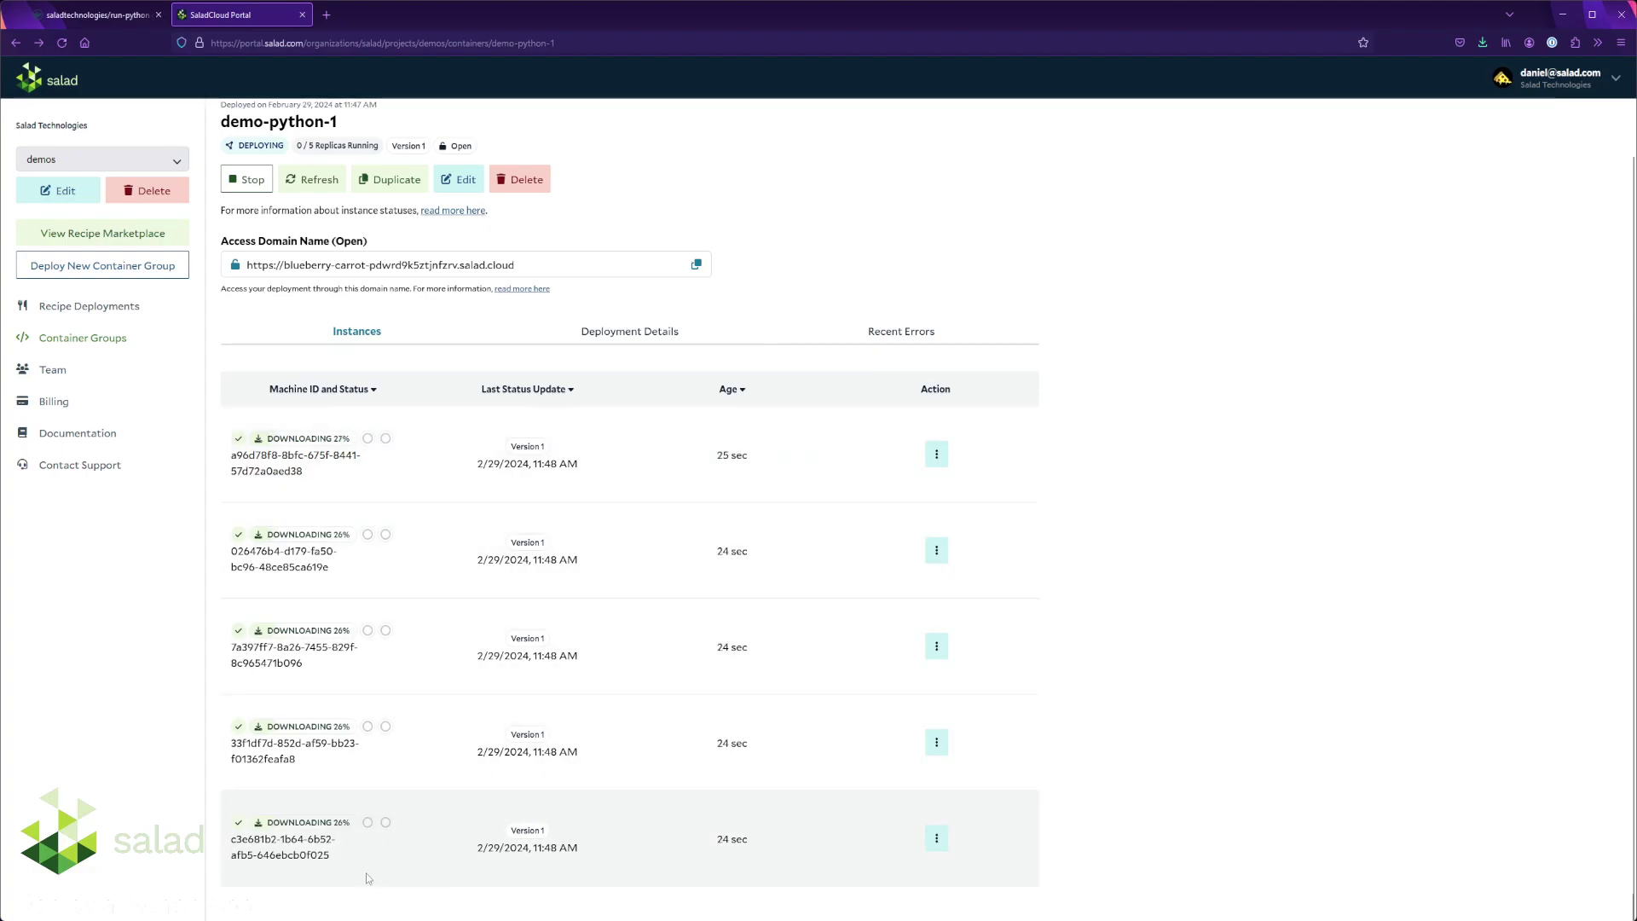
drag(573, 265, 189, 249)
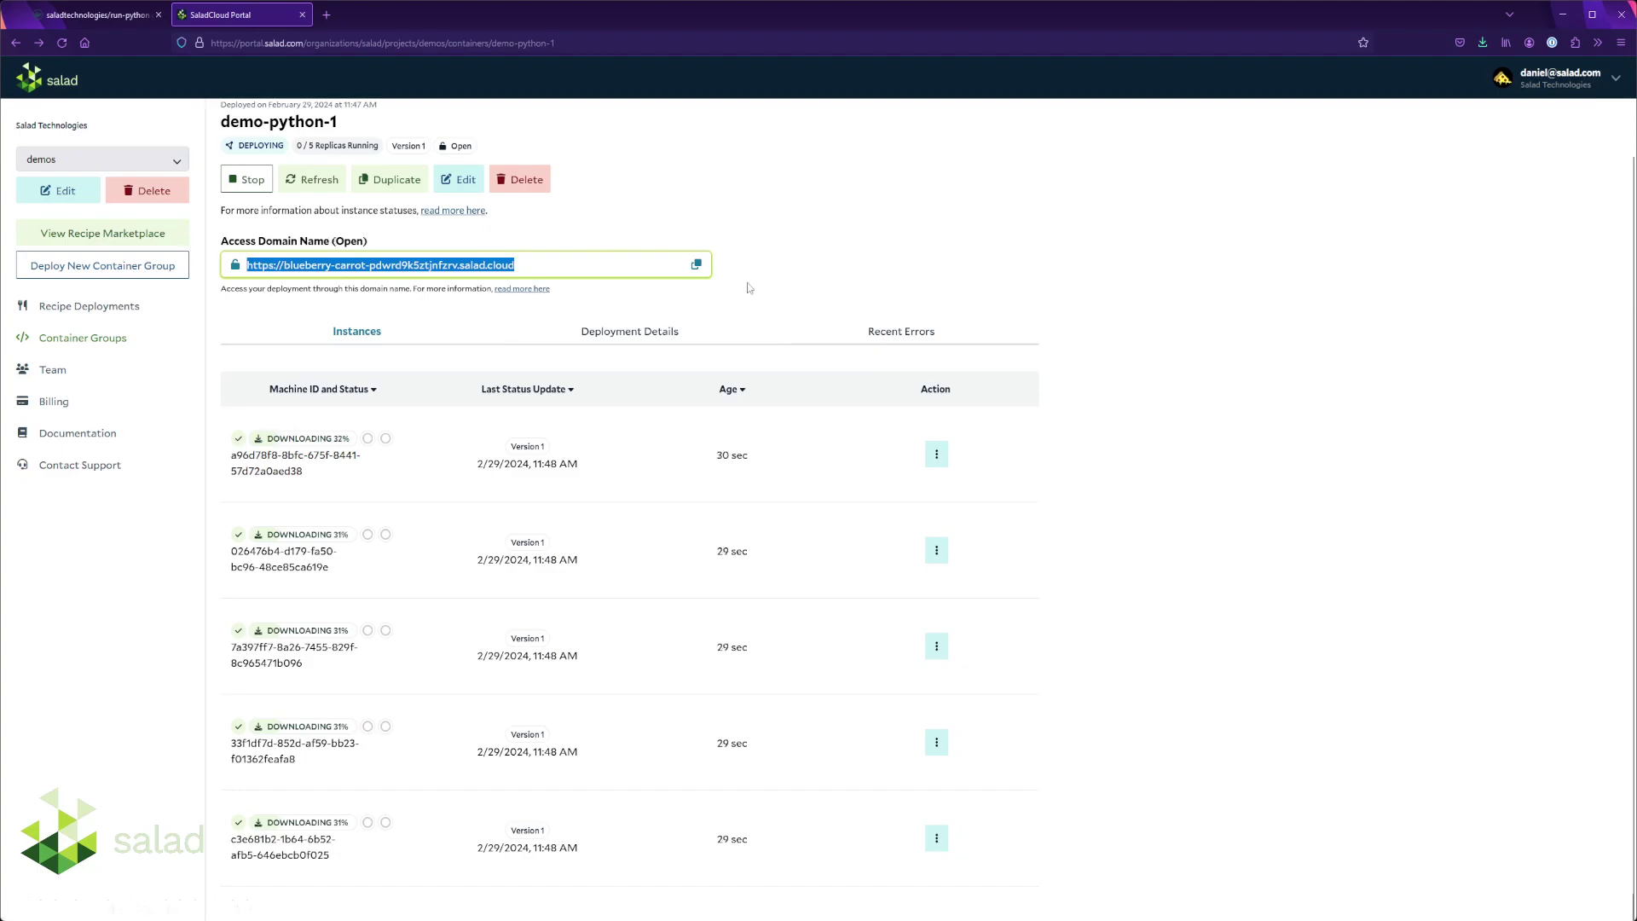
click(696, 265)
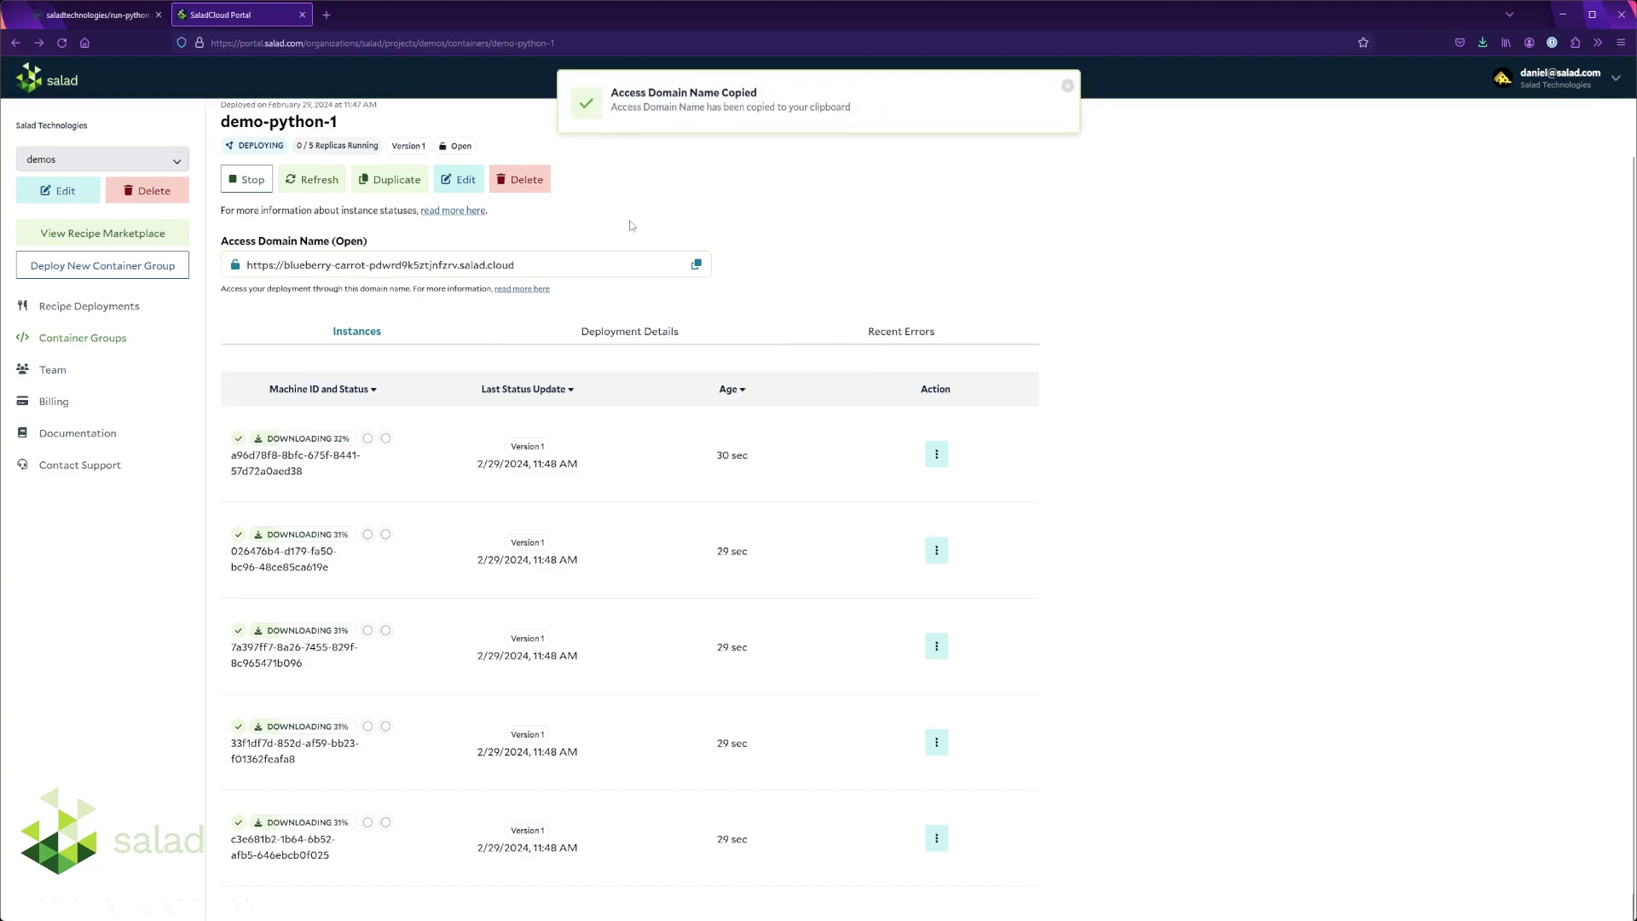
click(327, 14)
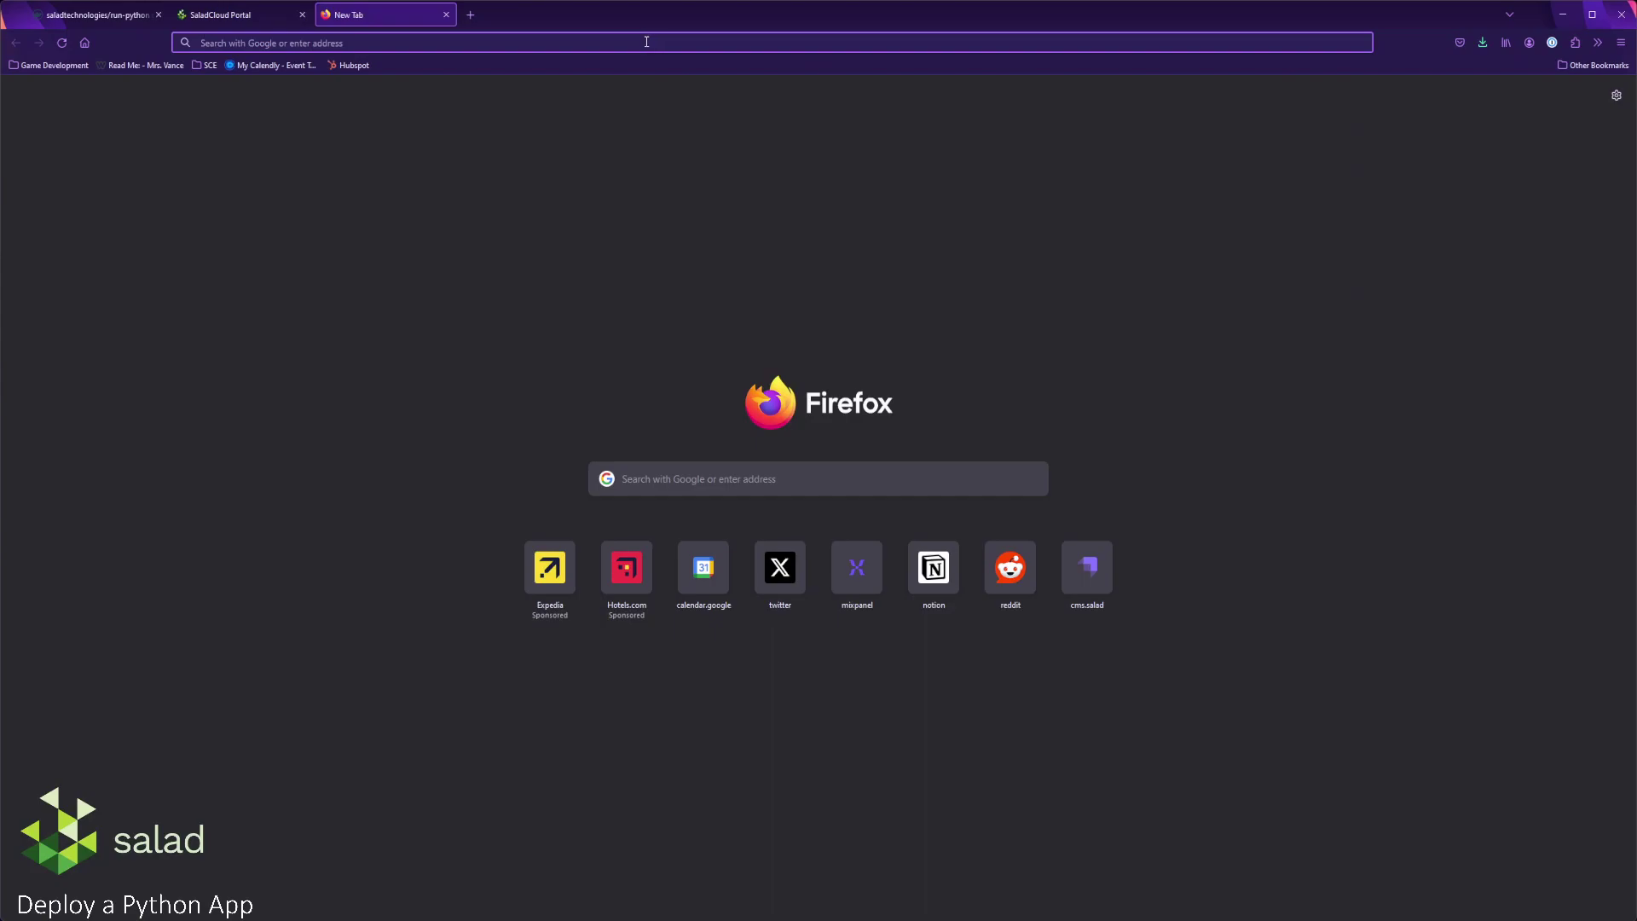
key(ctrl+v)
key(Return)
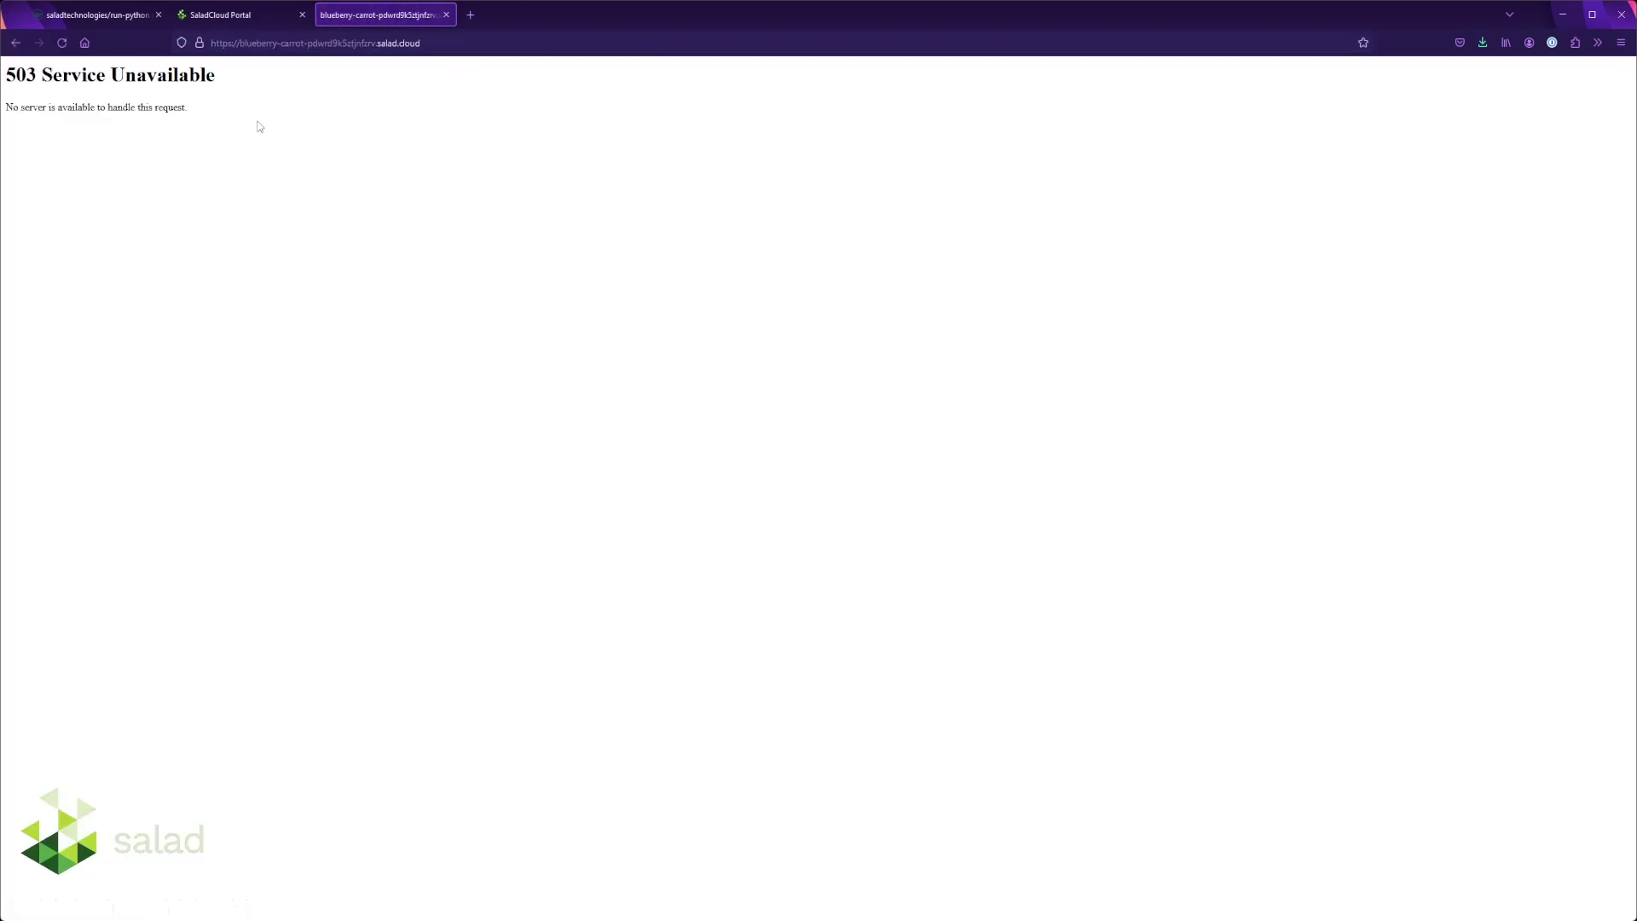
Check the instance statuses of demo-python-1 in the SaladCloud Portal and reload the deployed app's page
click(234, 17)
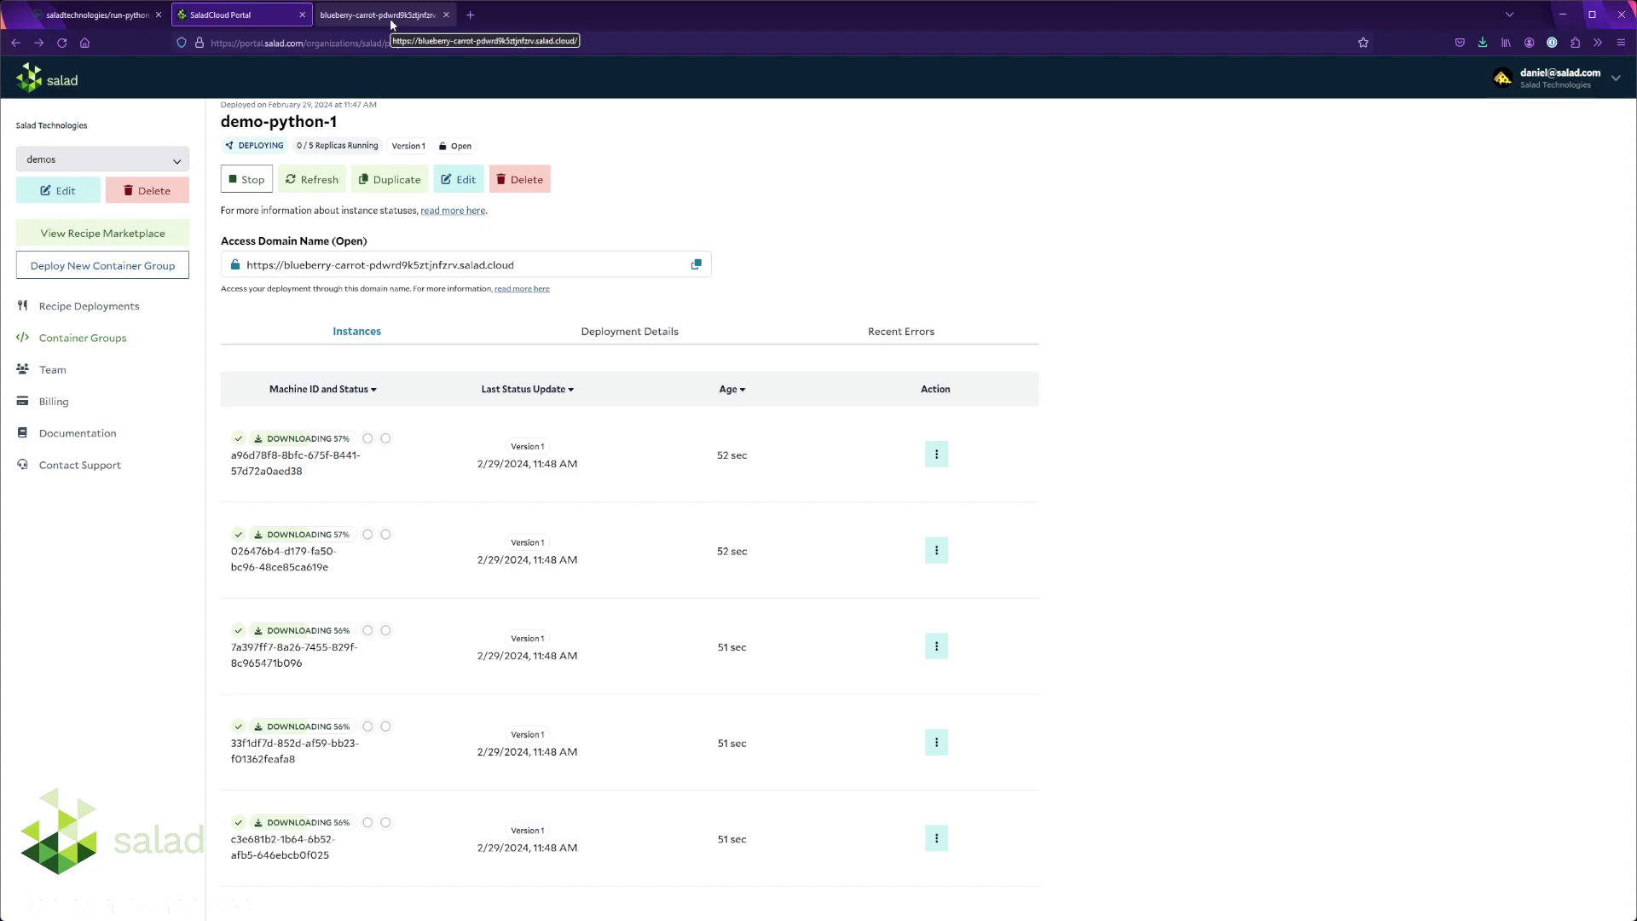
scroll(991, 254, up, 1)
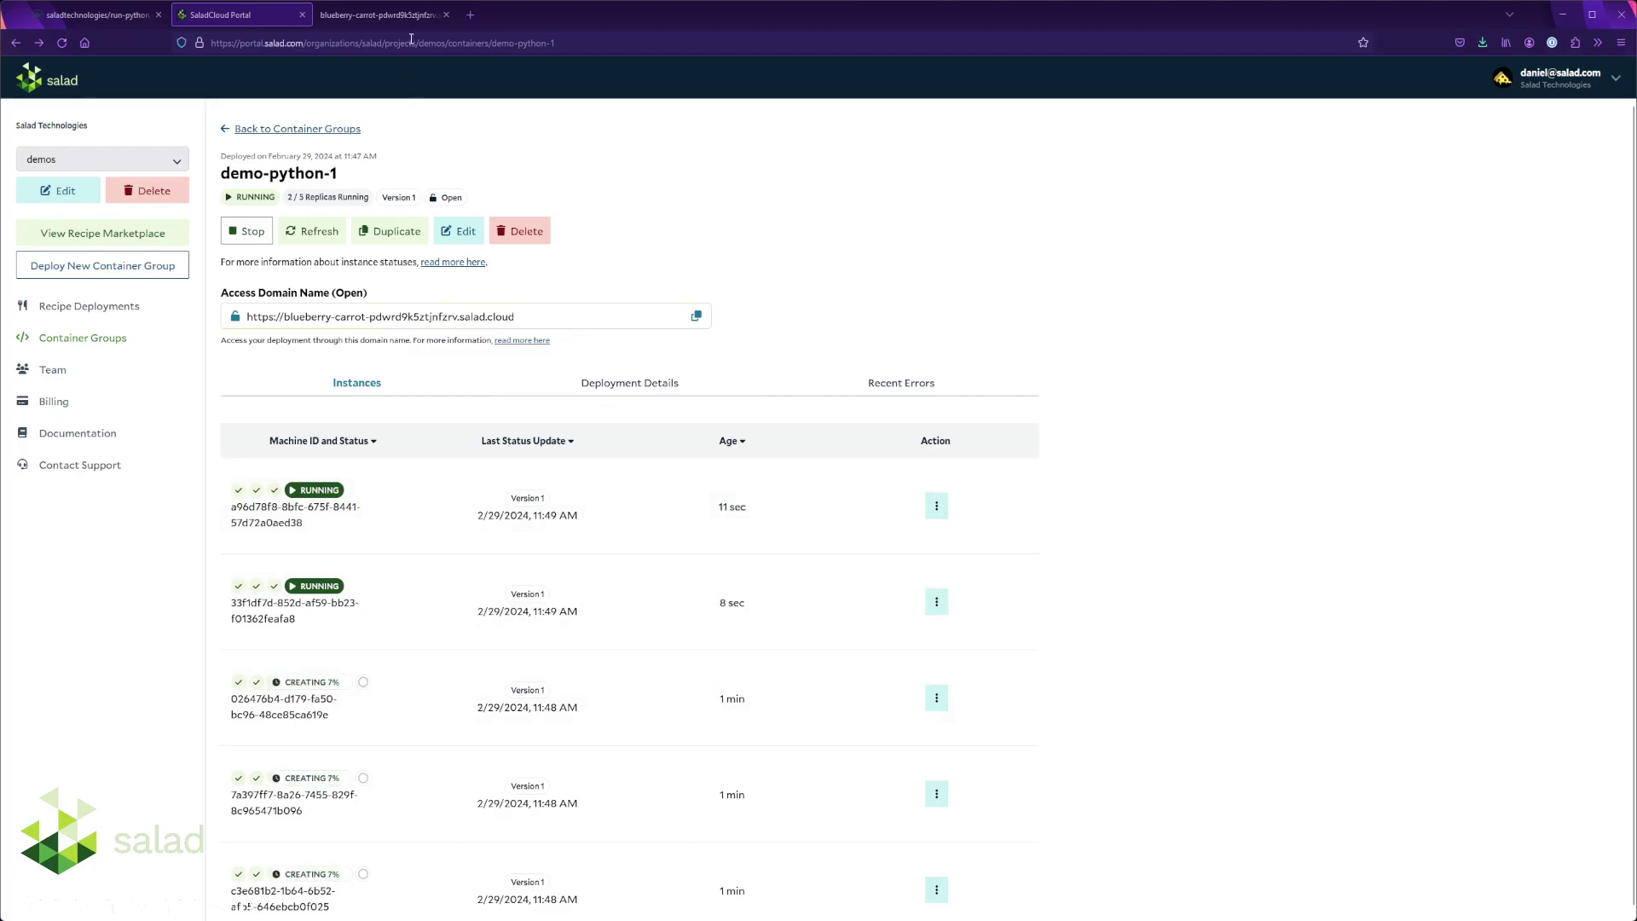
click(383, 16)
click(369, 43)
key(Return)
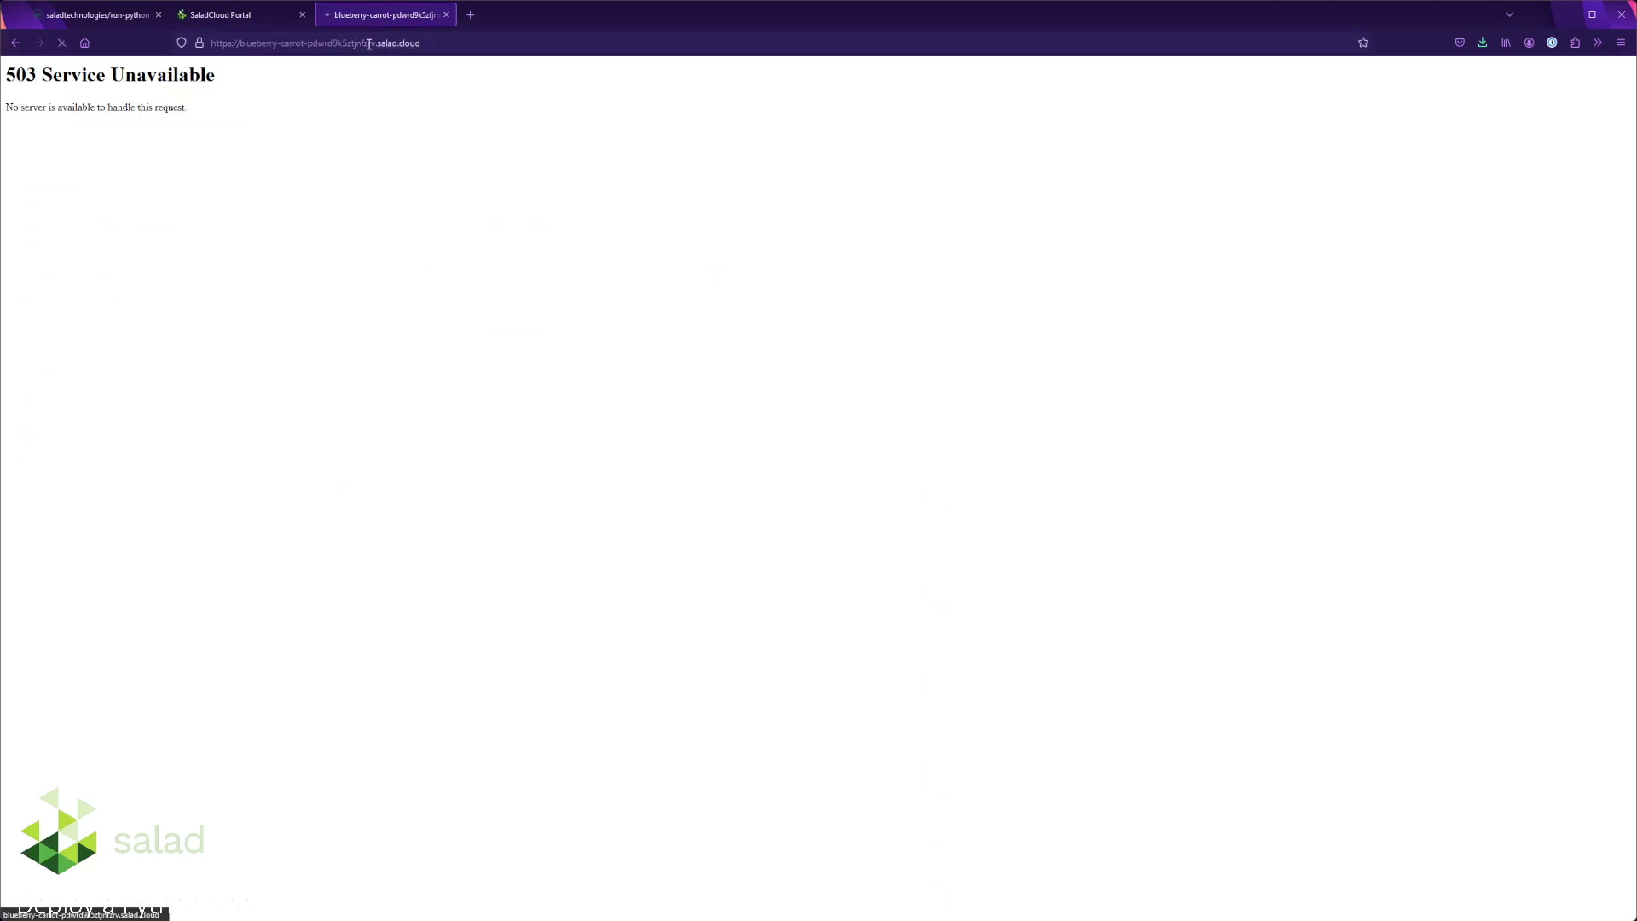